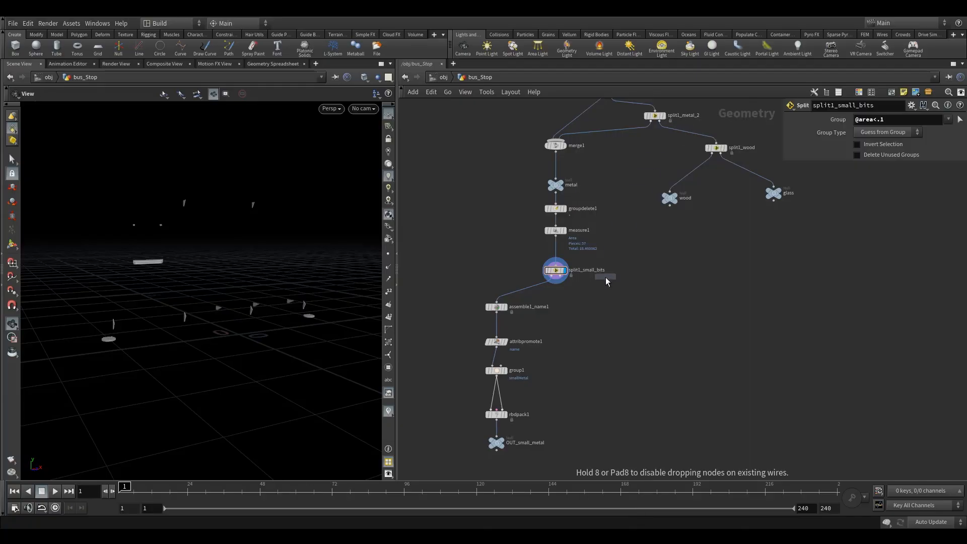
Step: Add a Group node fed by the second output of split1_small_bits and display its result
{"action": "left_click", "coordinate": [595, 308]}
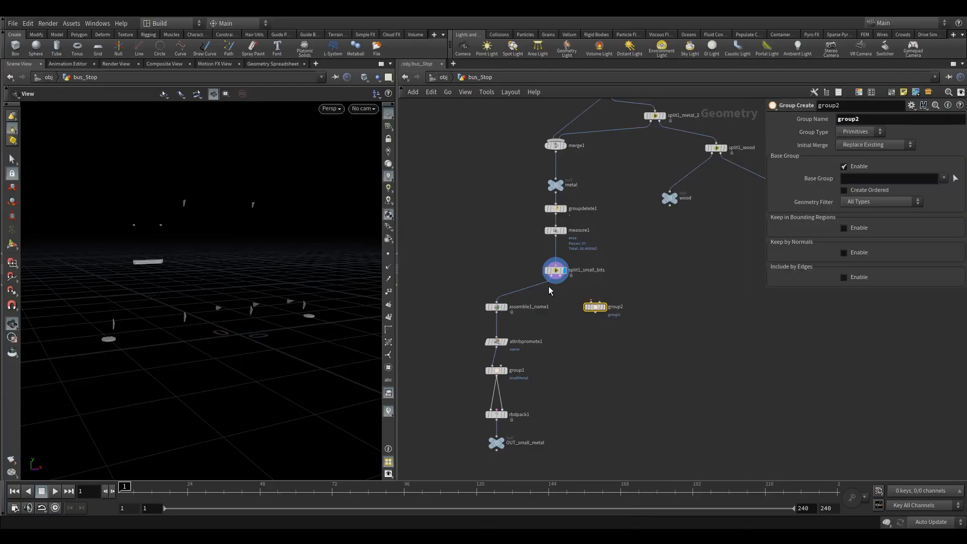
{"action": "left_click_drag", "start_coordinate": [564, 283], "coordinate": [591, 303]}
{"action": "left_click", "coordinate": [604, 307]}
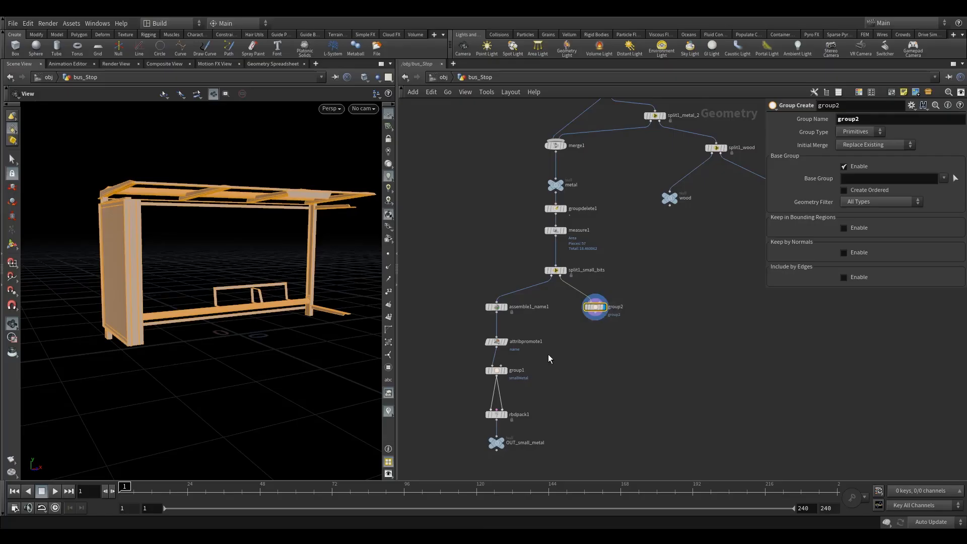
Step: Name the new primitive group bigMetal
{"action": "left_click_drag", "start_coordinate": [918, 120], "coordinate": [713, 143]}
{"action": "type", "text": "bi"}
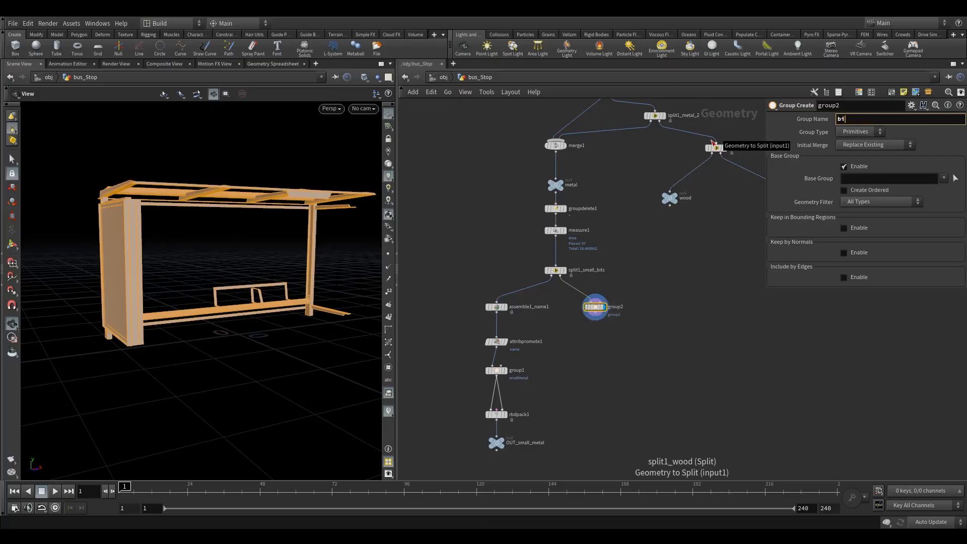
{"action": "type", "text": "gMetal"}
{"action": "key", "text": "Return"}
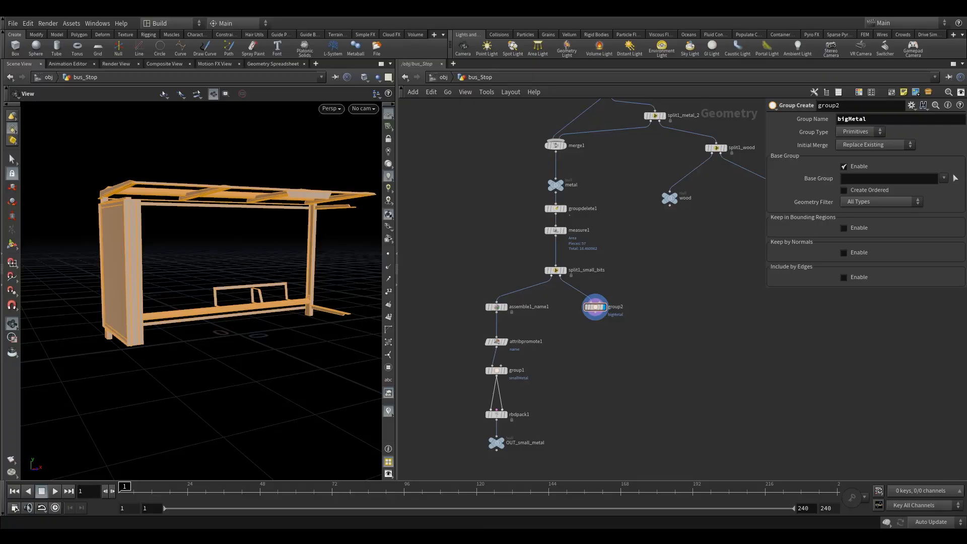
{"action": "left_click", "coordinate": [587, 313]}
Step: Examine the large metal parts of the bus stop from several angles, especially the roof frame and side panel
{"action": "left_click_drag", "start_coordinate": [197, 292], "coordinate": [219, 270]}
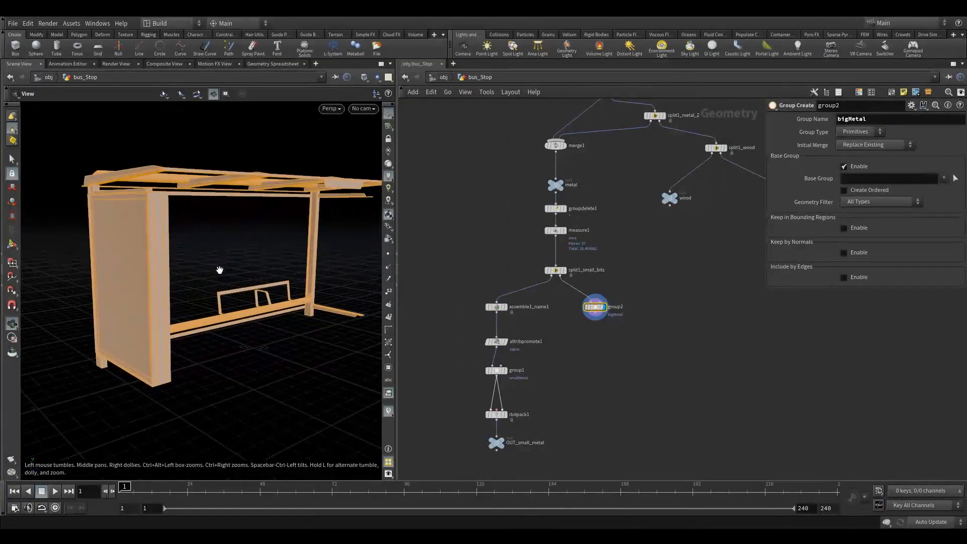
{"action": "left_click_drag", "start_coordinate": [398, 275], "coordinate": [491, 274]}
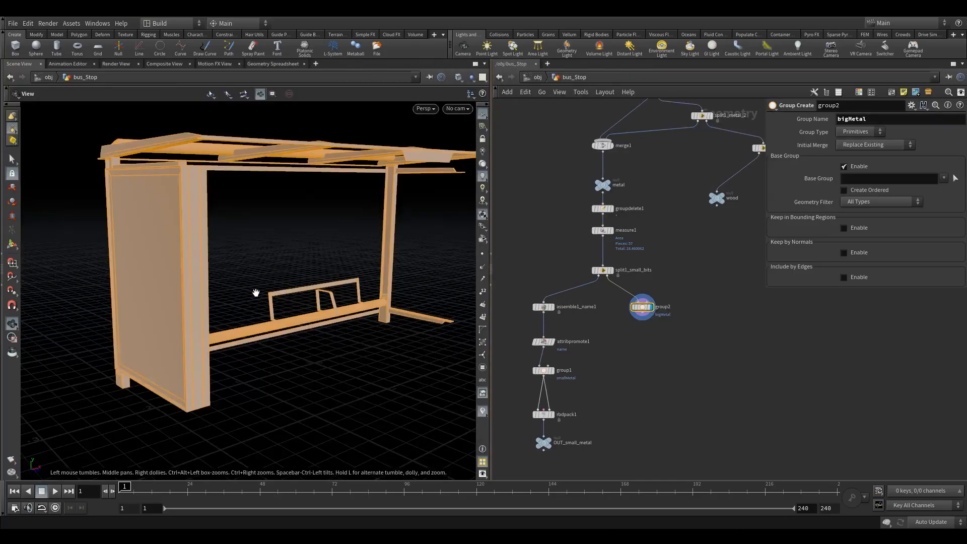
{"action": "right_click_drag", "start_coordinate": [131, 289], "coordinate": [136, 284]}
{"action": "left_click_drag", "start_coordinate": [135, 285], "coordinate": [157, 220]}
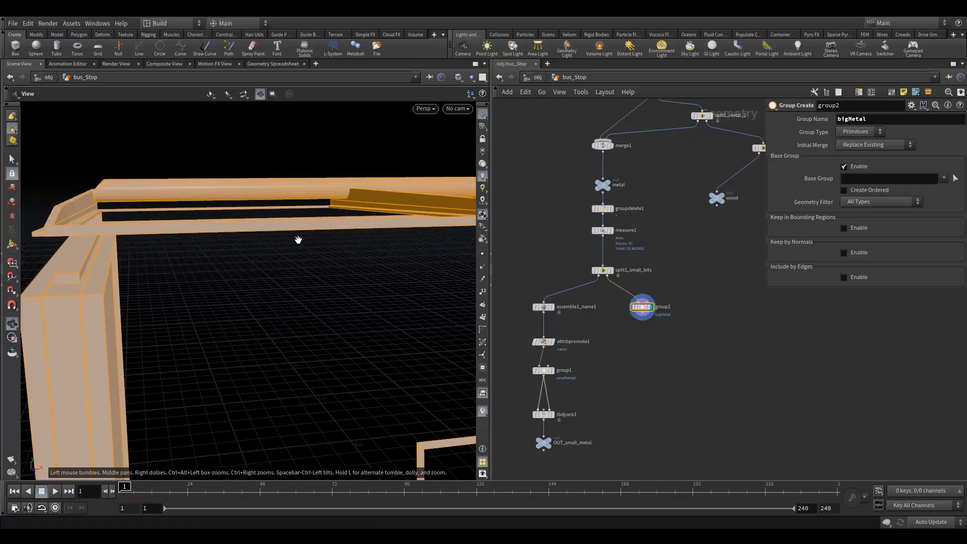
{"action": "left_click_drag", "start_coordinate": [292, 239], "coordinate": [235, 237]}
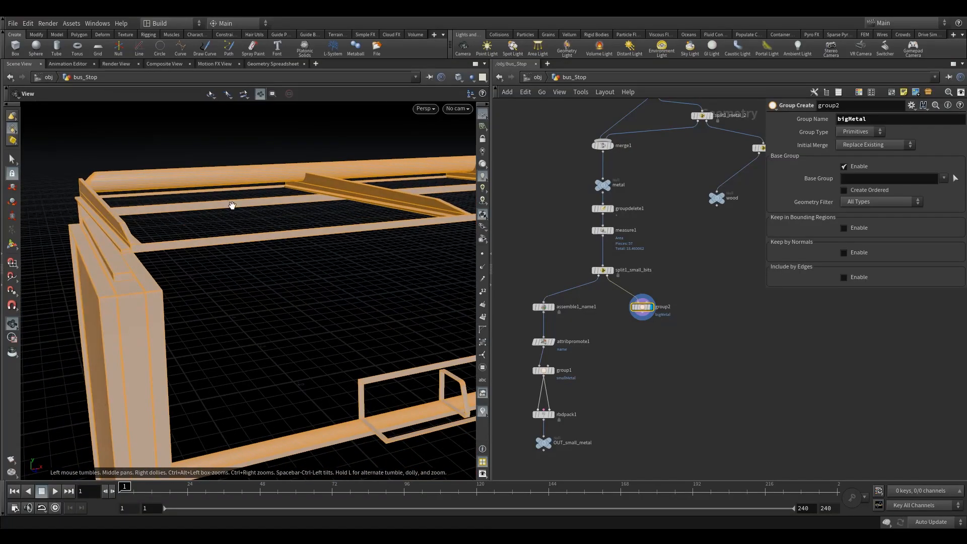
{"action": "left_click_drag", "start_coordinate": [361, 232], "coordinate": [335, 254]}
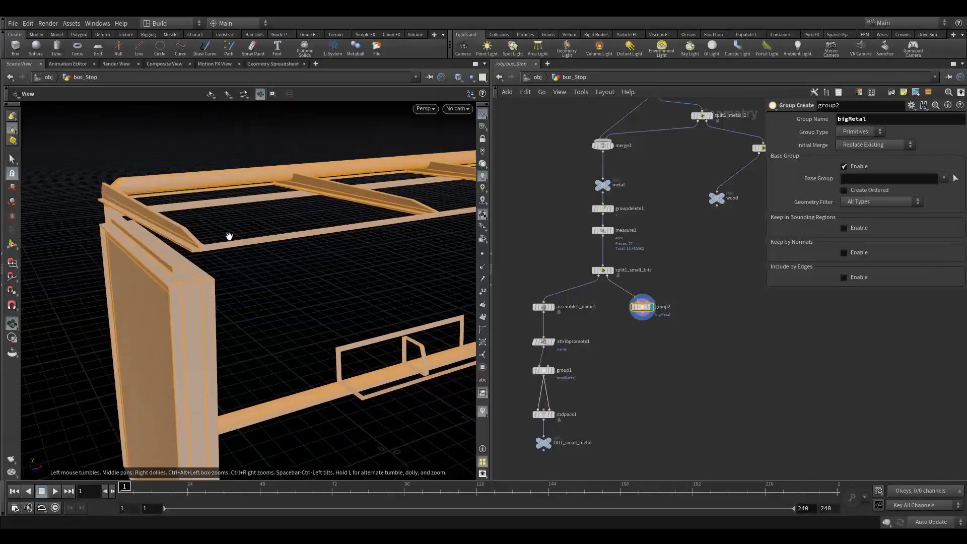
{"action": "left_click_drag", "start_coordinate": [229, 236], "coordinate": [268, 232]}
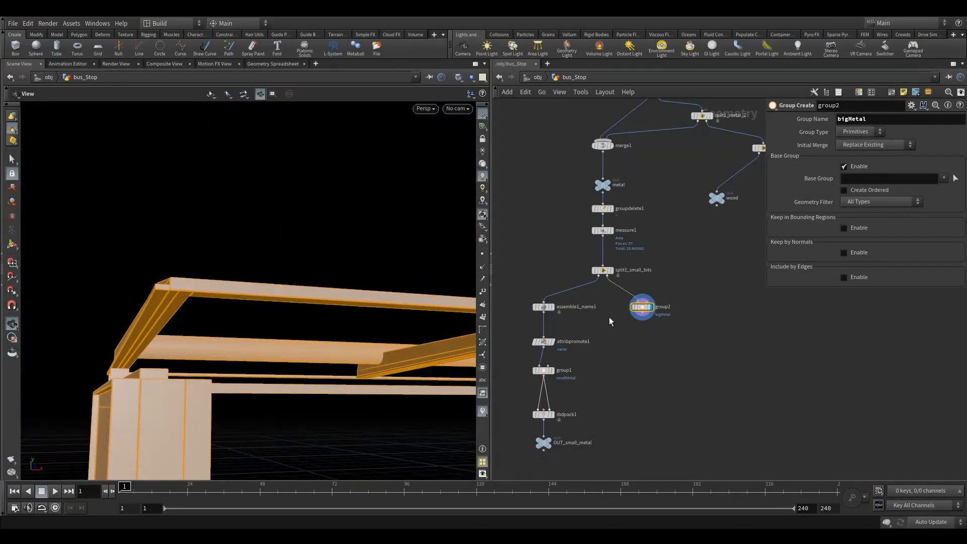
{"action": "left_click_drag", "start_coordinate": [281, 350], "coordinate": [225, 316]}
{"action": "left_click_drag", "start_coordinate": [642, 307], "coordinate": [648, 309]}
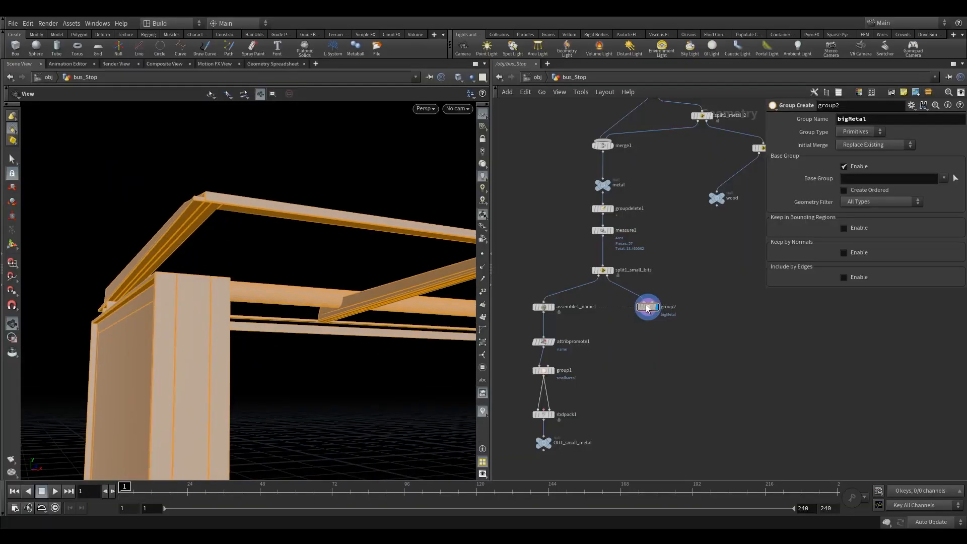
{"action": "left_click_drag", "start_coordinate": [272, 322], "coordinate": [249, 352]}
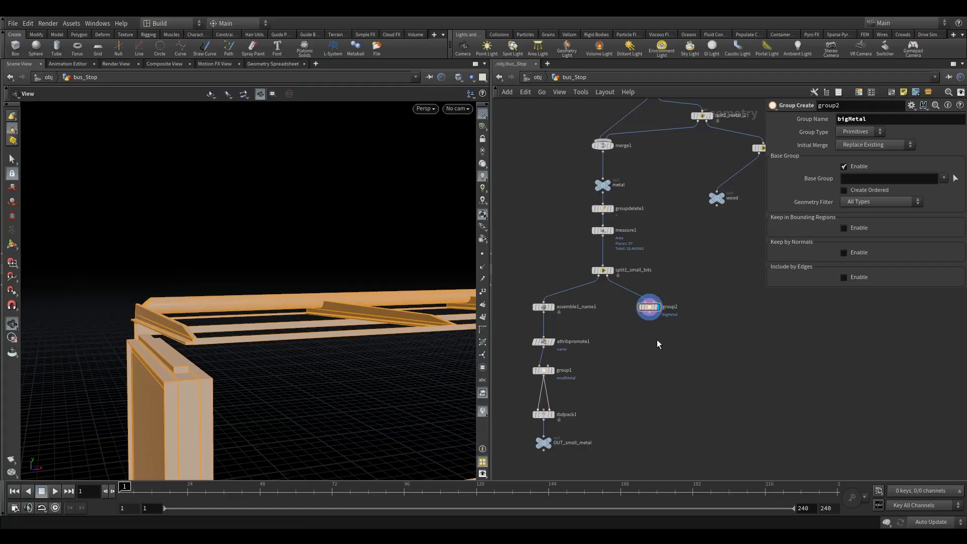
Step: Add a Null node connected below the bigMetal group node
{"action": "key", "text": "Tab"}
{"action": "type", "text": "nu"}
{"action": "left_click", "coordinate": [749, 111]}
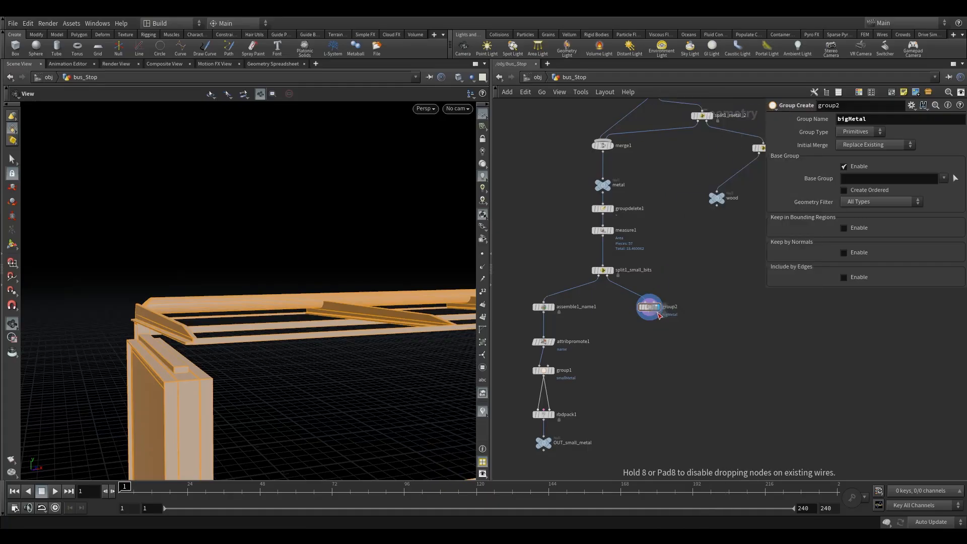
{"action": "left_click", "coordinate": [657, 343]}
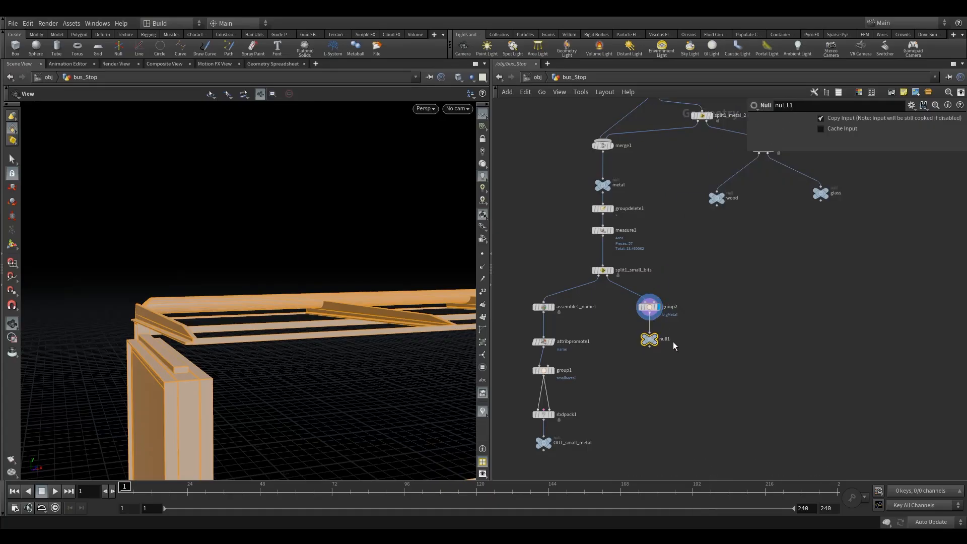
Step: Rename the null as OUT_big_metal_prefracture and display it
{"action": "scroll", "coordinate": [674, 342], "scroll_direction": "up", "scroll_amount": 3}
{"action": "double_click", "coordinate": [657, 338]}
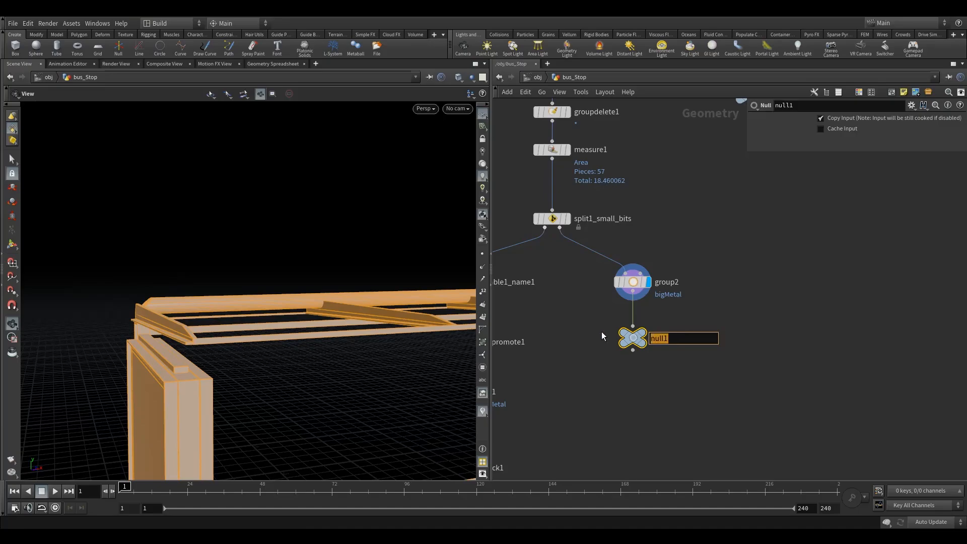
{"action": "key", "text": "BackSpace"}
{"action": "type", "text": "OUT_"}
{"action": "type", "text": "big_me"}
{"action": "type", "text": "tal_"}
{"action": "type", "text": "prefr"}
{"action": "type", "text": "asc"}
{"action": "key", "text": "BackSpace"}
{"action": "key", "text": "BackSpace"}
{"action": "type", "text": "cture"}
{"action": "key", "text": "Return"}
{"action": "left_click", "coordinate": [651, 322]}
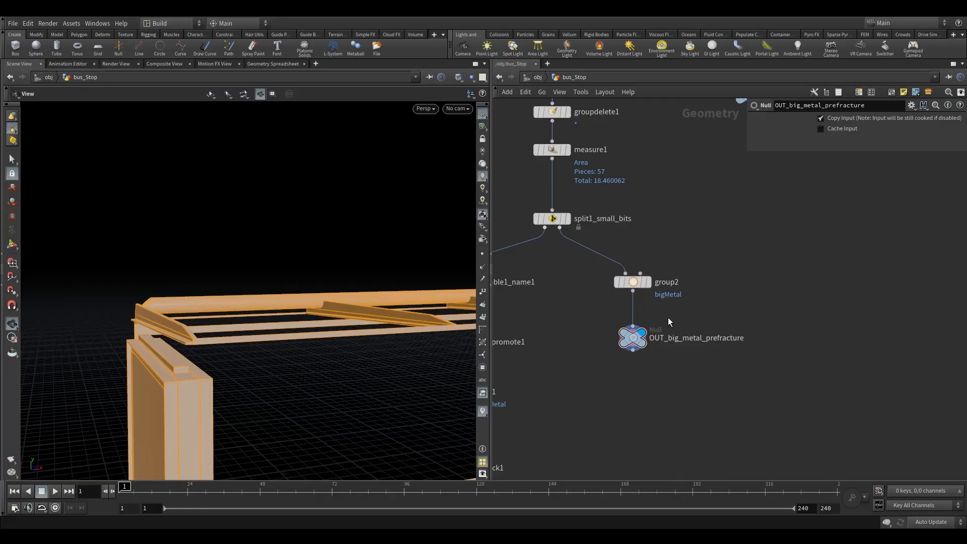
Step: Add a Scatter node fed by OUT_big_metal_prefracture and display its points
{"action": "left_click_drag", "start_coordinate": [333, 372], "coordinate": [306, 330]}
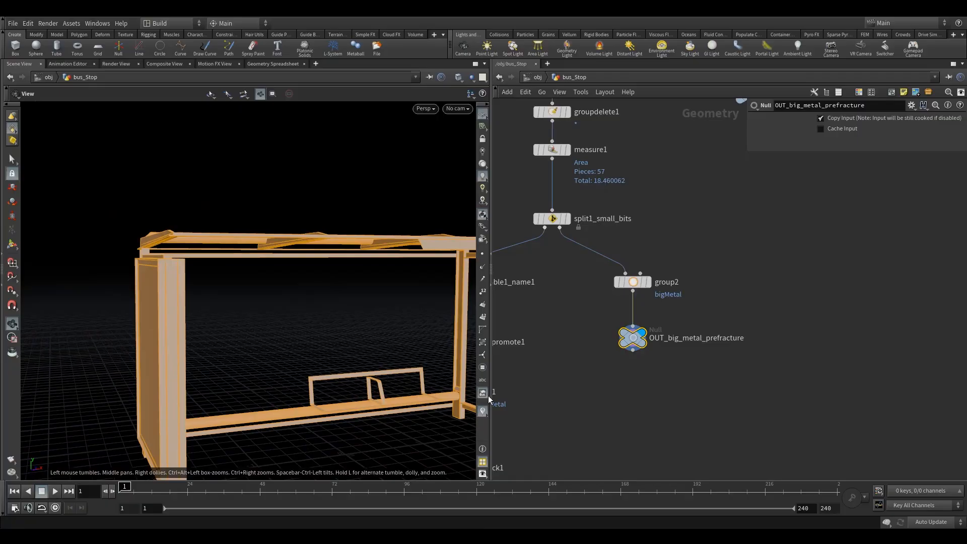
{"action": "middle_click_drag", "start_coordinate": [630, 394], "coordinate": [609, 348]}
{"action": "middle_click_drag", "start_coordinate": [350, 348], "coordinate": [294, 319]}
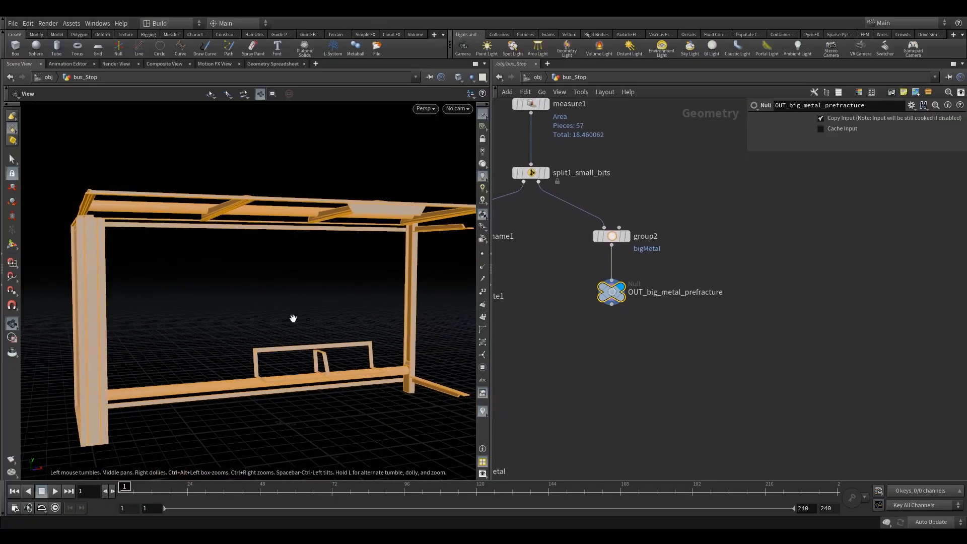
{"action": "scroll", "coordinate": [294, 319], "scroll_direction": "down", "scroll_amount": 3}
{"action": "key", "text": "Tab"}
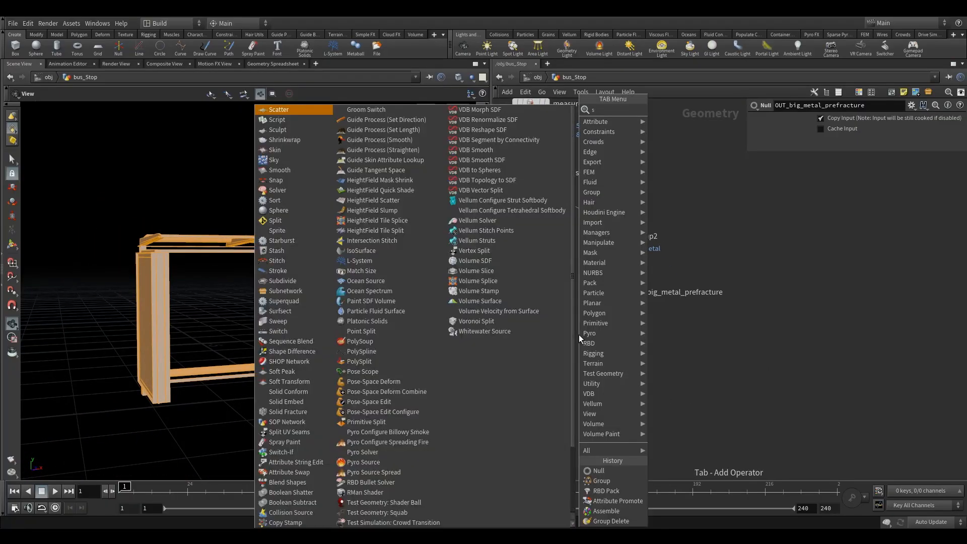
{"action": "type", "text": "sc"}
{"action": "left_click", "coordinate": [679, 109]}
{"action": "left_click", "coordinate": [650, 338]}
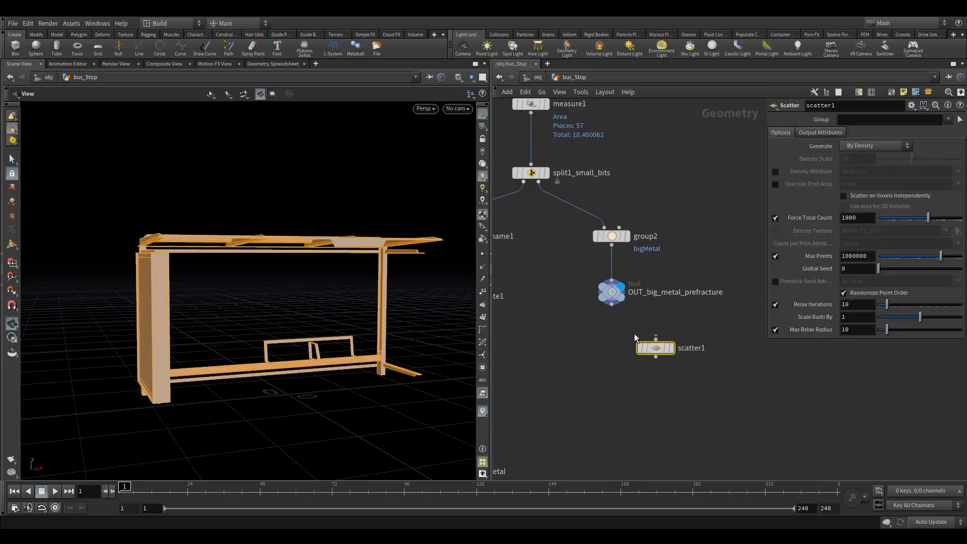
{"action": "mouse_move", "coordinate": [658, 351]}
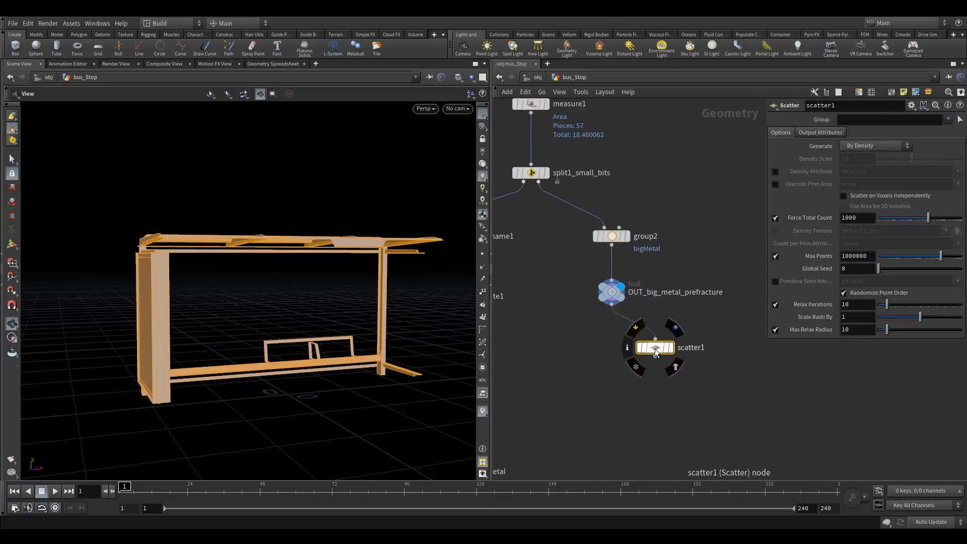
{"action": "left_click", "coordinate": [676, 328]}
Step: Set the scatter's Force Total Count to 2000 and its Relax Iterations to 100
{"action": "left_click_drag", "start_coordinate": [385, 297], "coordinate": [366, 331]}
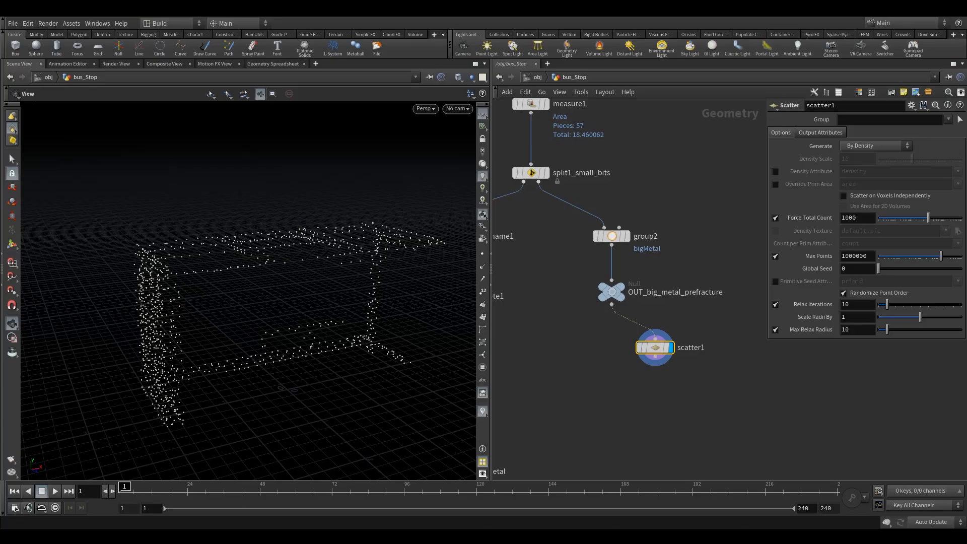
{"action": "left_click_drag", "start_coordinate": [330, 328], "coordinate": [343, 332]}
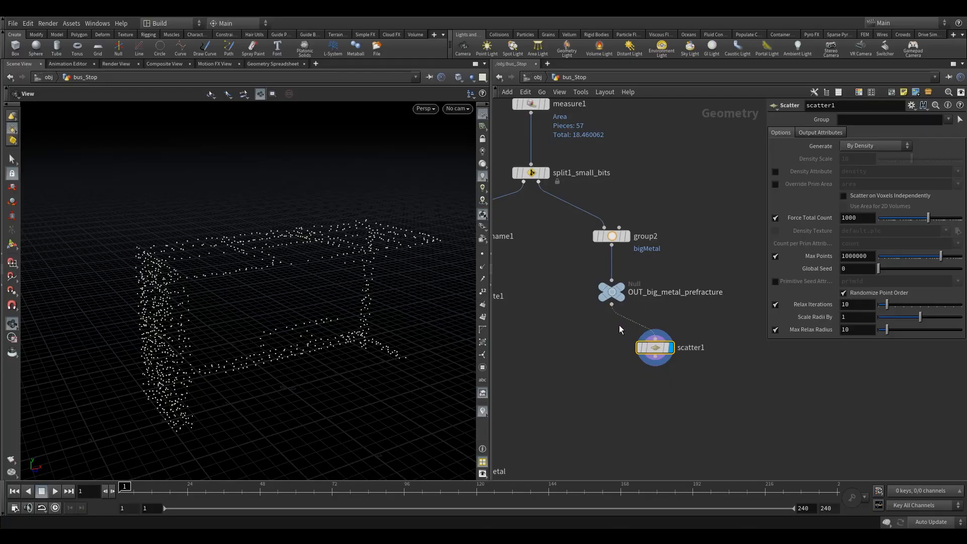
{"action": "left_click_drag", "start_coordinate": [615, 331], "coordinate": [711, 403]}
{"action": "left_click", "coordinate": [846, 218]}
{"action": "type", "text": "2"}
{"action": "key", "text": "Return"}
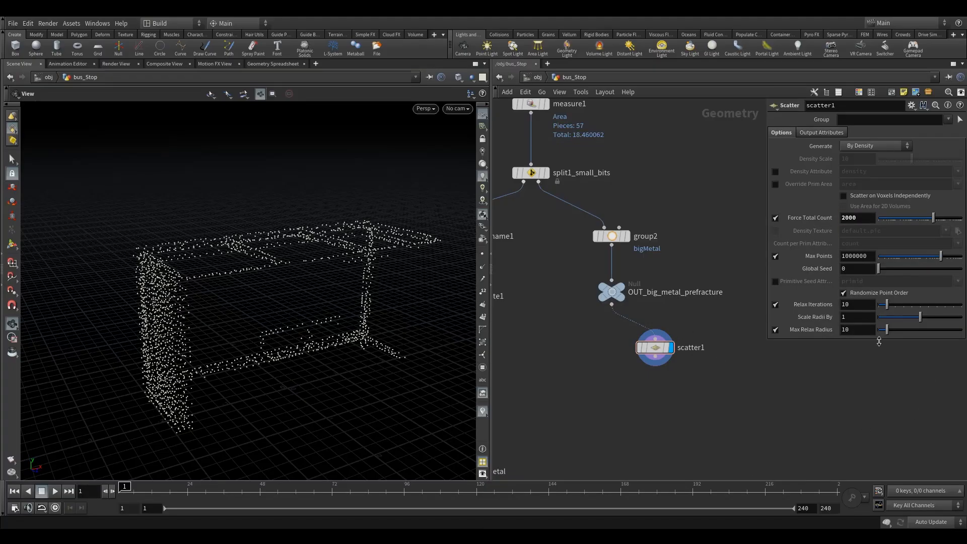
{"action": "left_click_drag", "start_coordinate": [887, 305], "coordinate": [964, 308]}
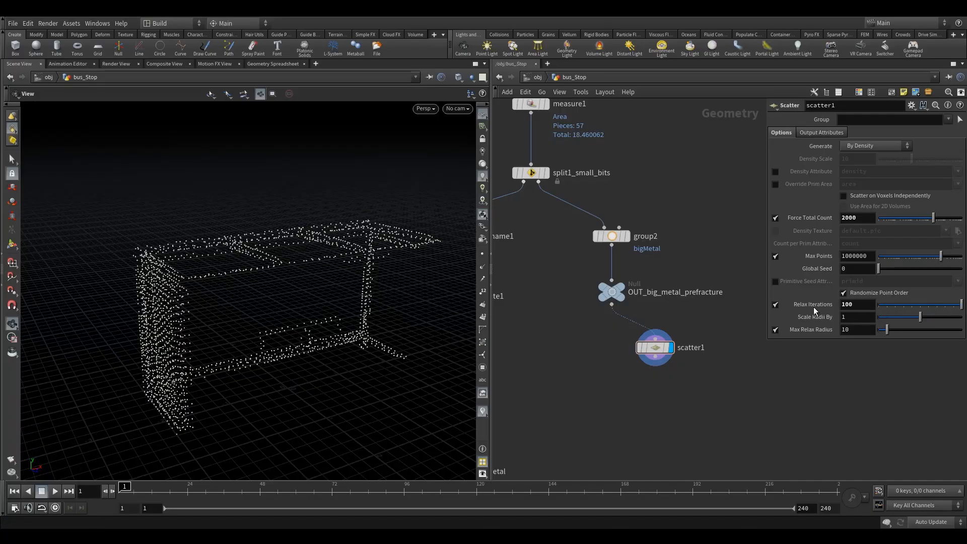
{"action": "left_click_drag", "start_coordinate": [320, 339], "coordinate": [347, 322]}
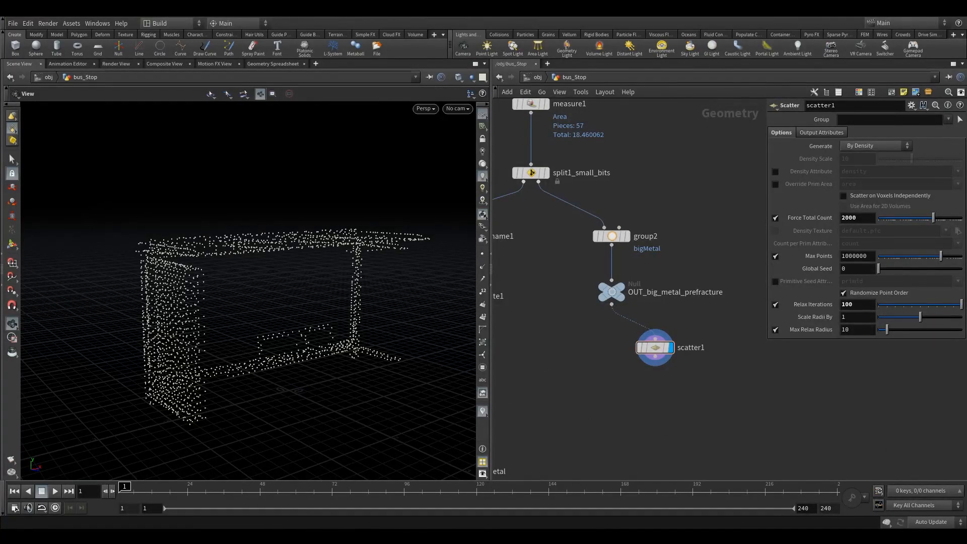
Step: Add a Voronoi Fracture node, feeding OUT_big_metal_prefracture into its first input and the scattered points into its second
{"action": "key", "text": "Tab"}
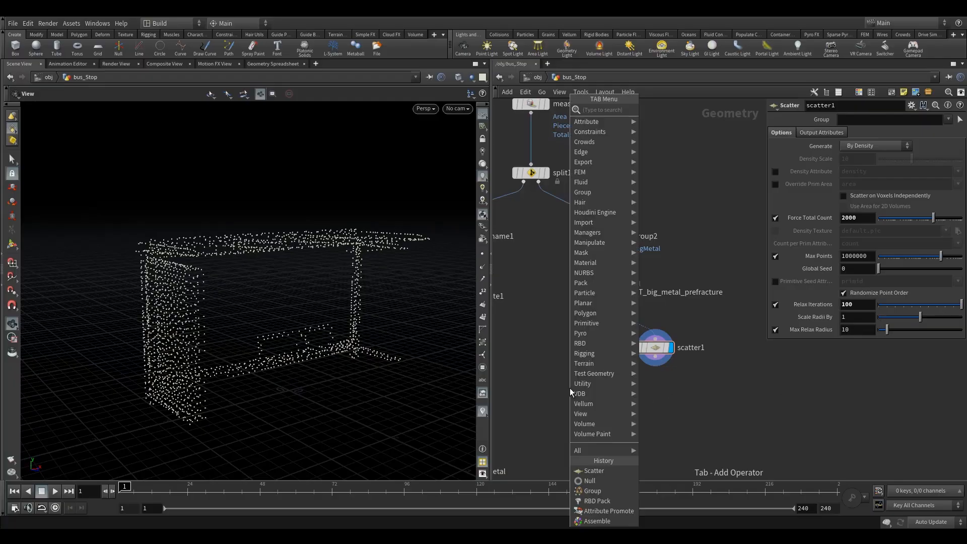
{"action": "type", "text": "vor"}
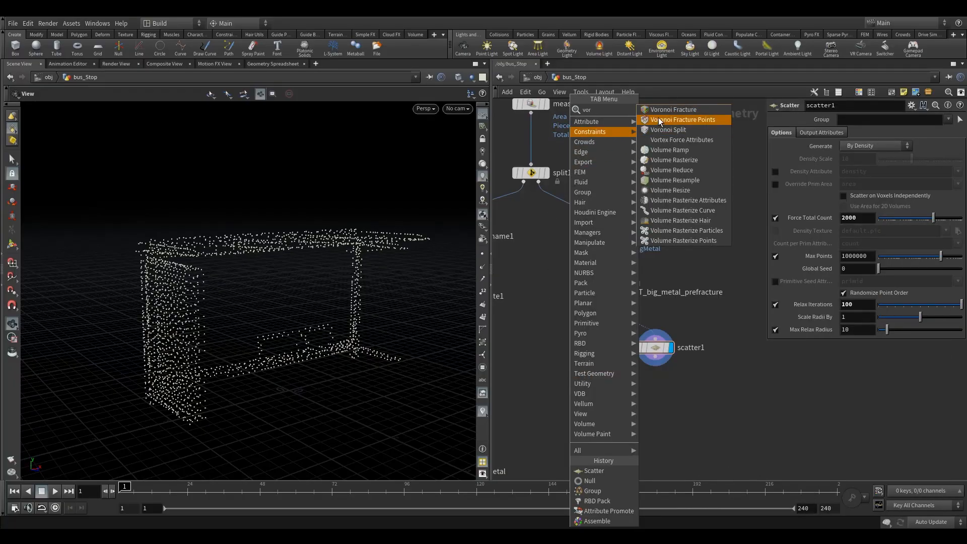
{"action": "key", "text": "Return"}
{"action": "left_click", "coordinate": [609, 403]}
{"action": "left_click_drag", "start_coordinate": [616, 411], "coordinate": [628, 444]}
{"action": "middle_click_drag", "start_coordinate": [733, 392], "coordinate": [734, 368]}
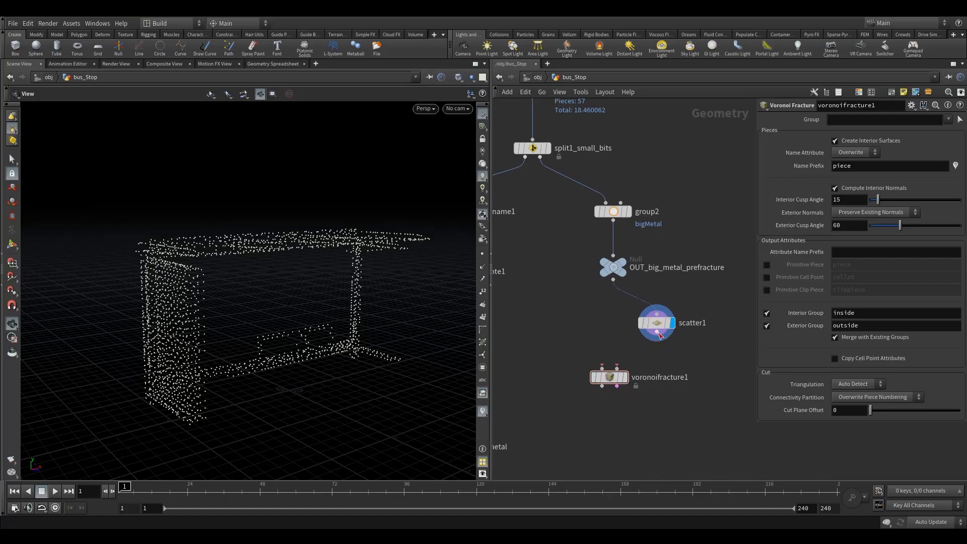
{"action": "left_click_drag", "start_coordinate": [658, 332], "coordinate": [632, 356]}
{"action": "left_click_drag", "start_coordinate": [613, 280], "coordinate": [613, 373]}
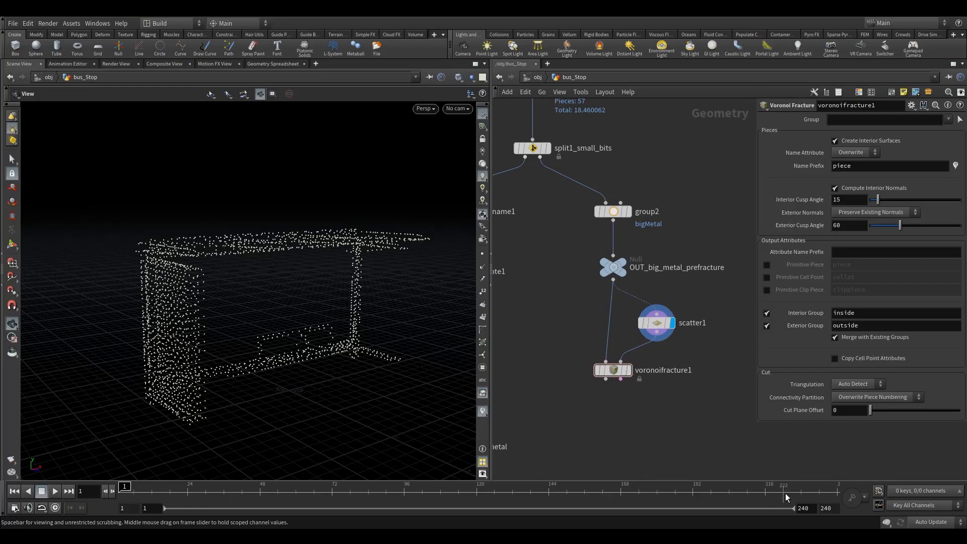
Step: Switch the scene's update mode to Manual and move the Voronoi Fracture node slightly lower in the network
{"action": "left_click", "coordinate": [933, 523]}
{"action": "left_click", "coordinate": [927, 519]}
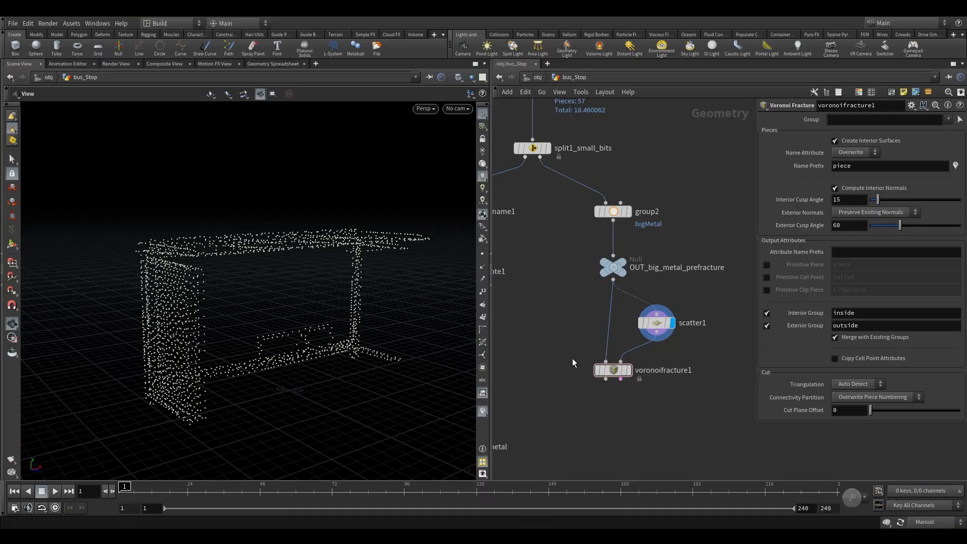
{"action": "left_click_drag", "start_coordinate": [610, 371], "coordinate": [610, 382]}
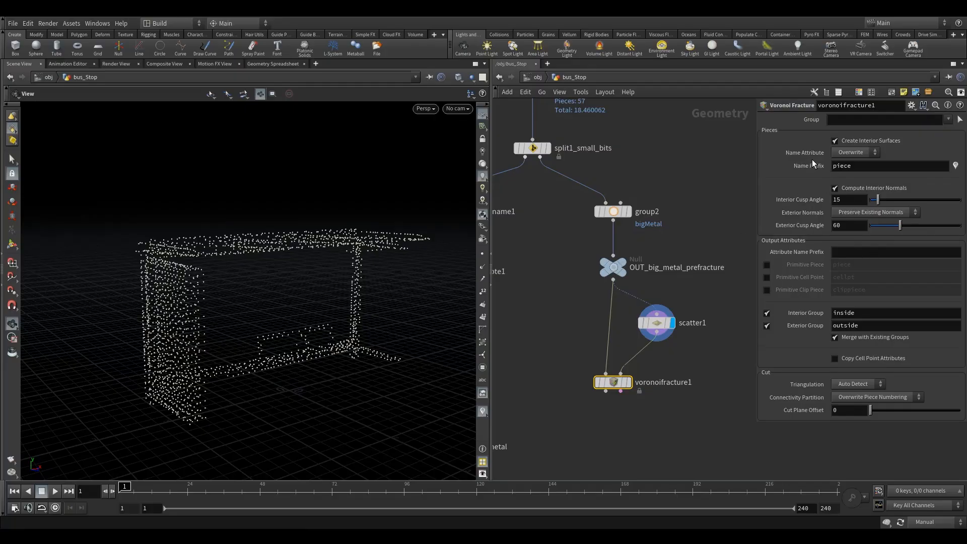
Step: Review the attribpromote1 settings in the small-metal branch, then return to the Voronoi Fracture node's parameters
{"action": "middle_click_drag", "start_coordinate": [582, 343], "coordinate": [694, 346]}
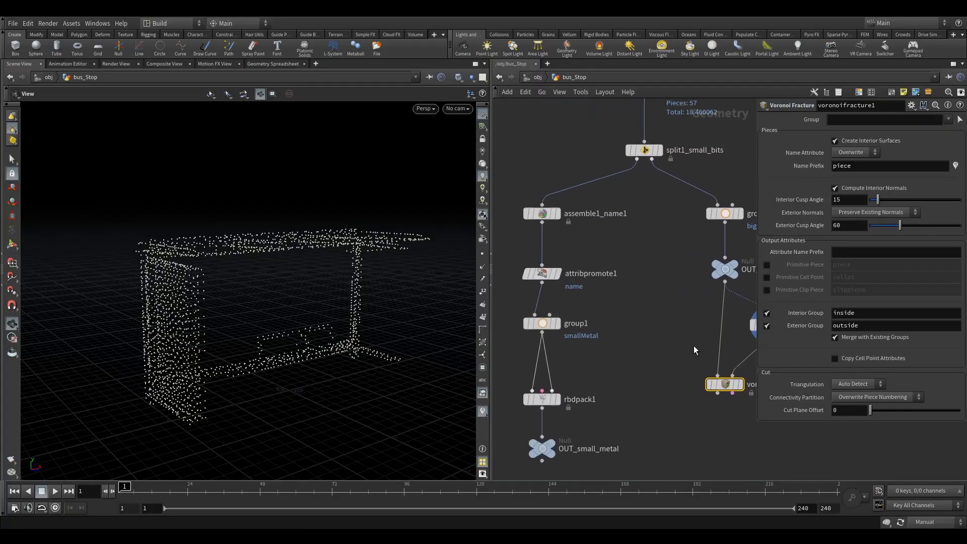
{"action": "scroll", "coordinate": [670, 346], "scroll_direction": "down", "scroll_amount": 1}
{"action": "middle_click_drag", "start_coordinate": [603, 308], "coordinate": [556, 289]}
{"action": "left_click", "coordinate": [517, 267]}
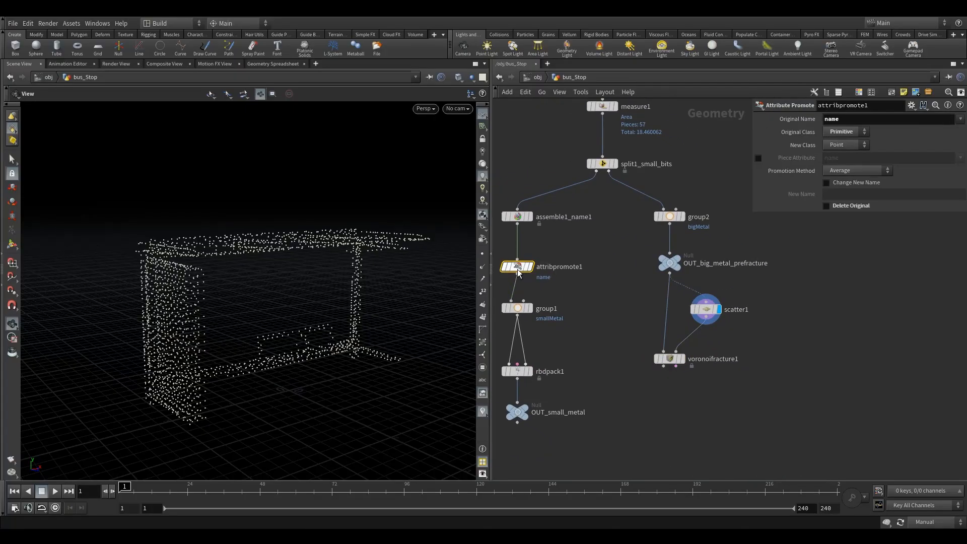
{"action": "left_click", "coordinate": [682, 361]}
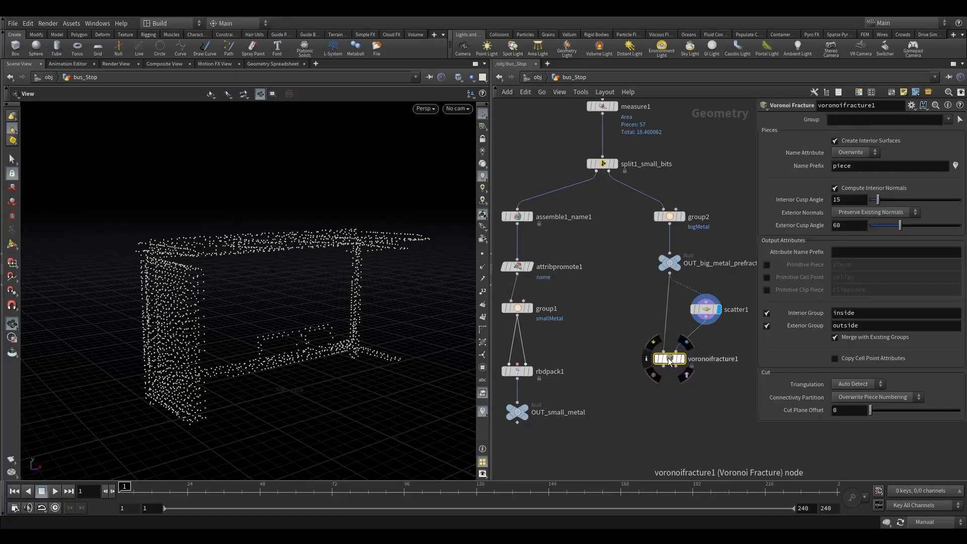
Step: Set the Voronoi Fracture's Name Prefix to bigmetal
{"action": "left_click", "coordinate": [871, 172]}
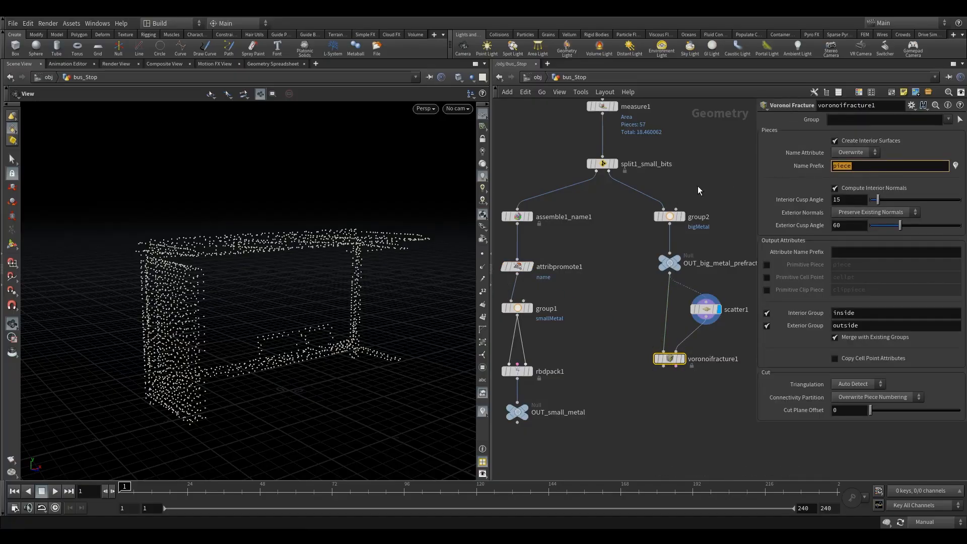
{"action": "type", "text": "big"}
{"action": "type", "text": "metal"}
{"action": "key", "text": "Return"}
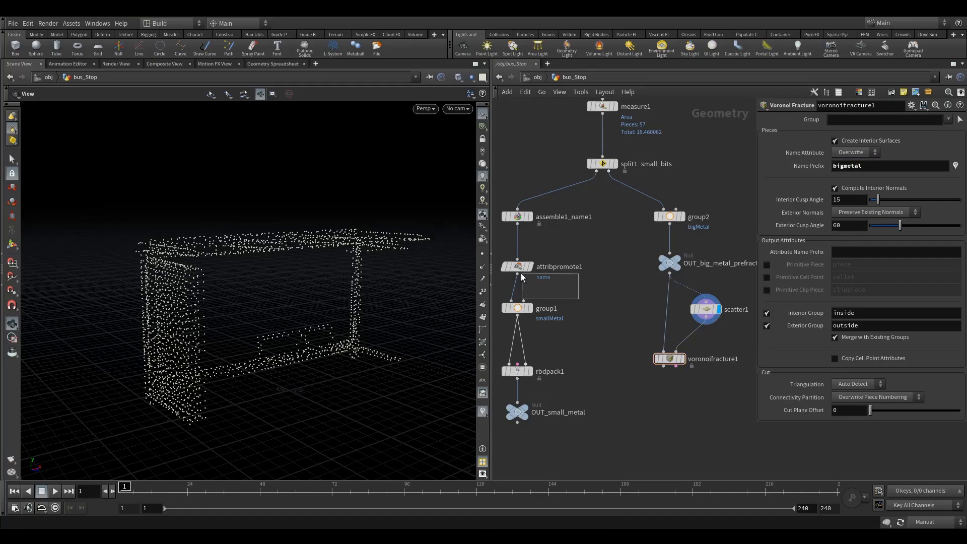
Step: Check the attribpromote1 and assemble1_name1 settings in the small-metal branch, then return to the Voronoi Fracture's parameters
{"action": "left_click_drag", "start_coordinate": [521, 273], "coordinate": [515, 266]}
{"action": "middle_click_drag", "start_coordinate": [580, 273], "coordinate": [602, 266]}
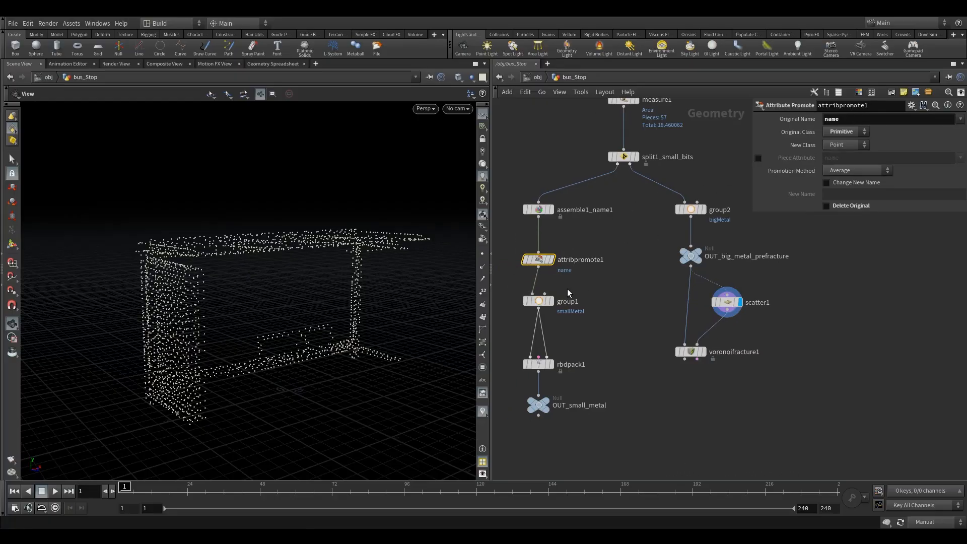
{"action": "left_click_drag", "start_coordinate": [516, 207], "coordinate": [528, 212]}
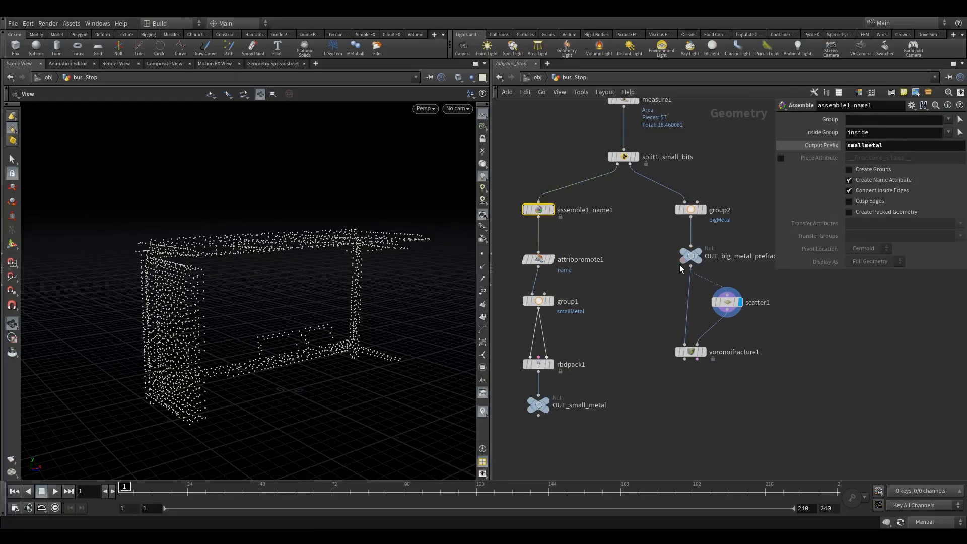
{"action": "left_click_drag", "start_coordinate": [668, 334], "coordinate": [714, 381]}
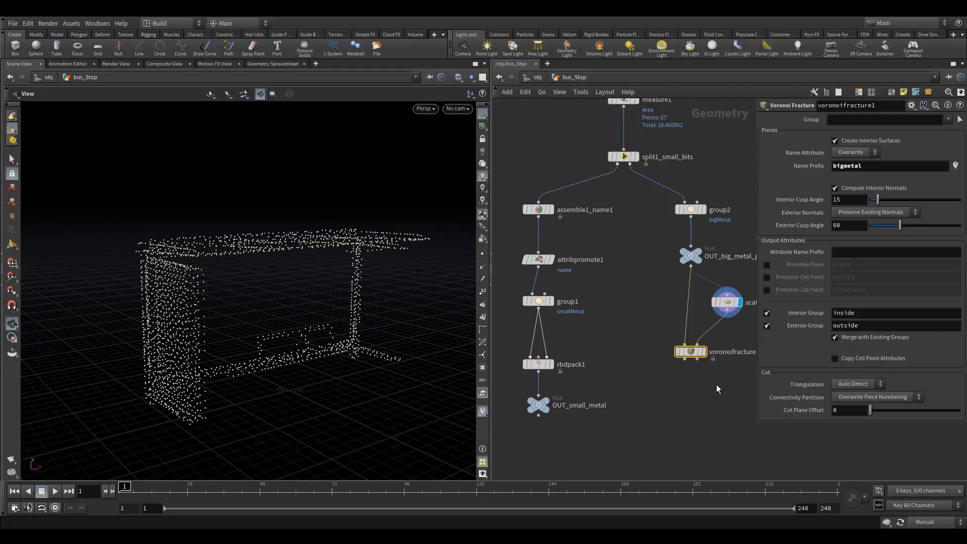
Step: Display the Voronoi Fracture node, switch the scene's update mode to Auto Update, and inspect the fractured metal
{"action": "middle_click_drag", "start_coordinate": [719, 389], "coordinate": [629, 377]}
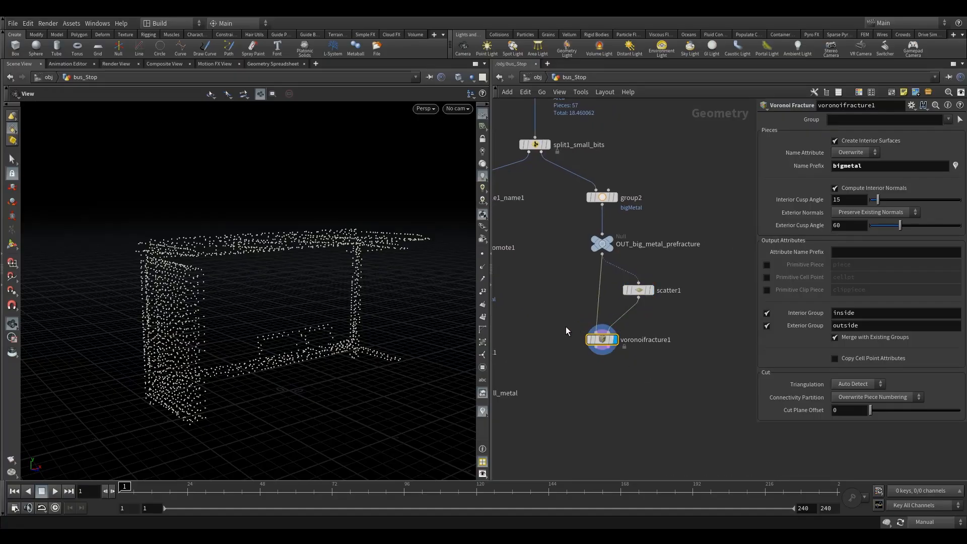
{"action": "left_click_drag", "start_coordinate": [602, 337], "coordinate": [601, 335]}
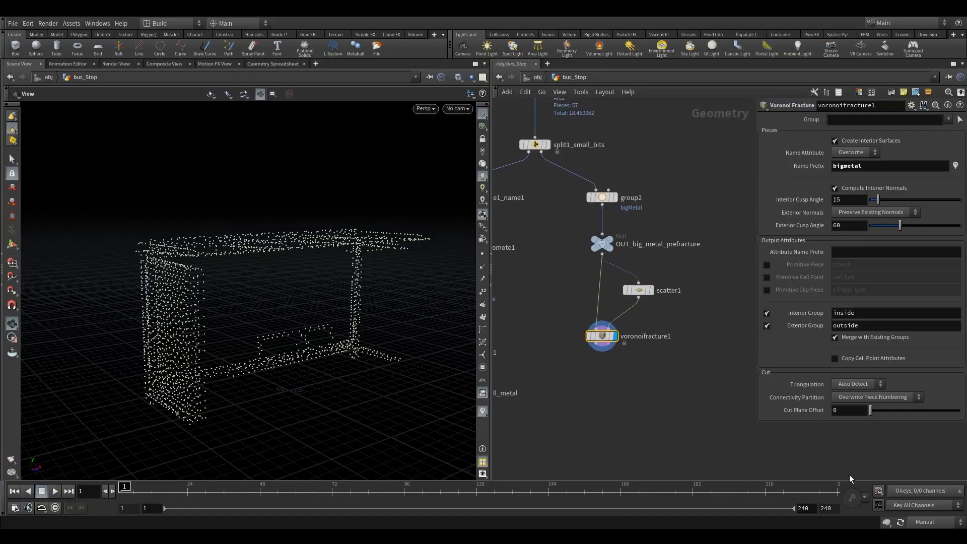
{"action": "left_click", "coordinate": [933, 519]}
{"action": "left_click", "coordinate": [929, 496]}
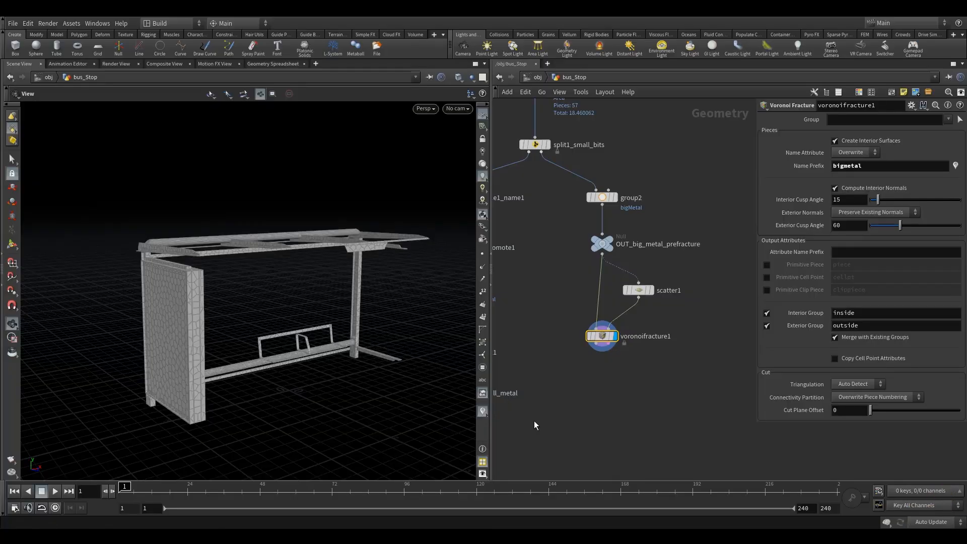
{"action": "left_click_drag", "start_coordinate": [328, 382], "coordinate": [275, 333]}
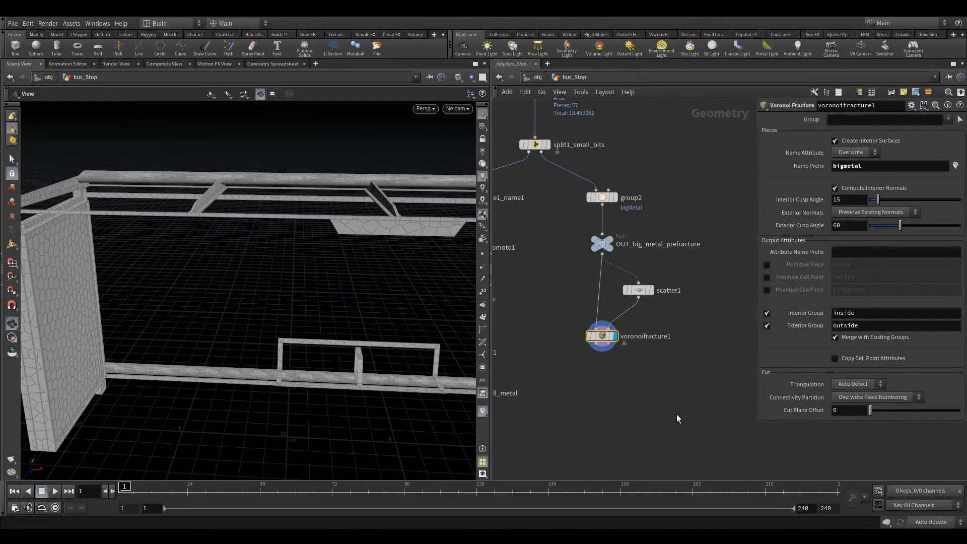
Step: Add an RBD Pack node below the Voronoi Fracture in the big-metal branch
{"action": "middle_click_drag", "start_coordinate": [676, 414], "coordinate": [678, 363]}
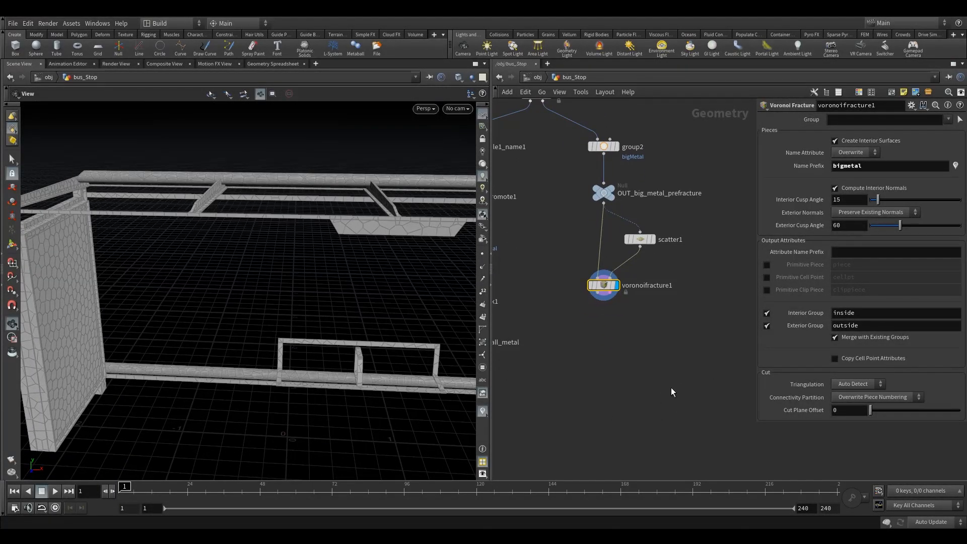
{"action": "scroll", "coordinate": [645, 355], "scroll_direction": "down", "scroll_amount": 3}
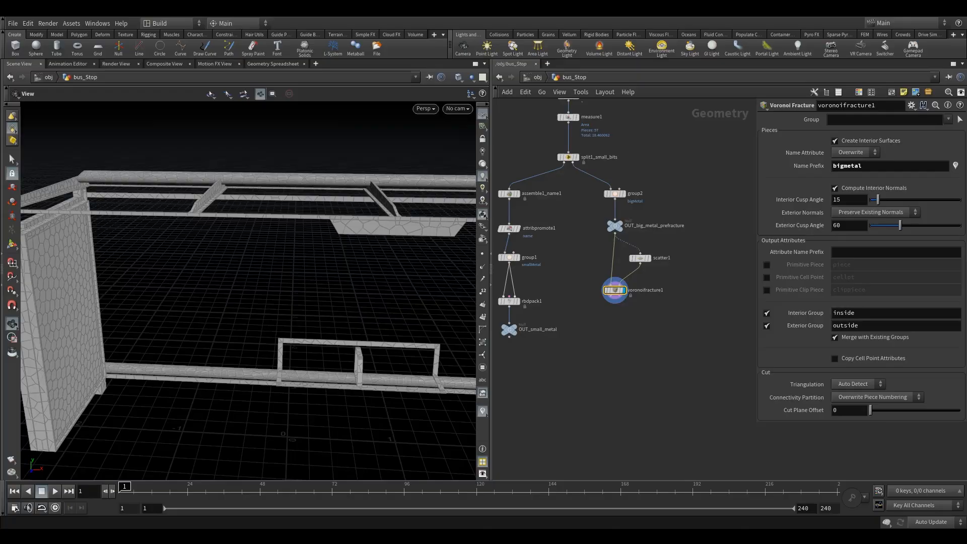
{"action": "key", "text": "Tab"}
{"action": "type", "text": "rb"}
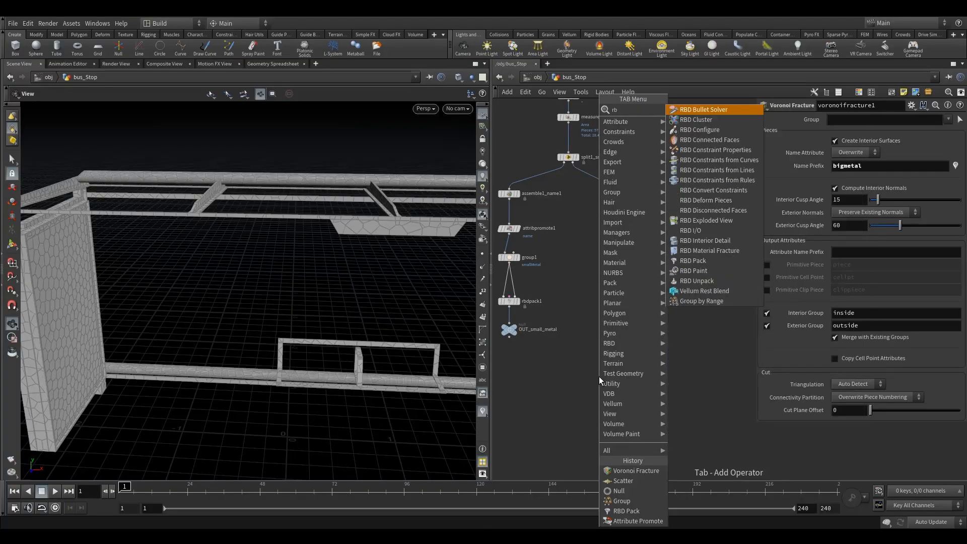
{"action": "type", "text": "d p"}
{"action": "left_click", "coordinate": [703, 109]}
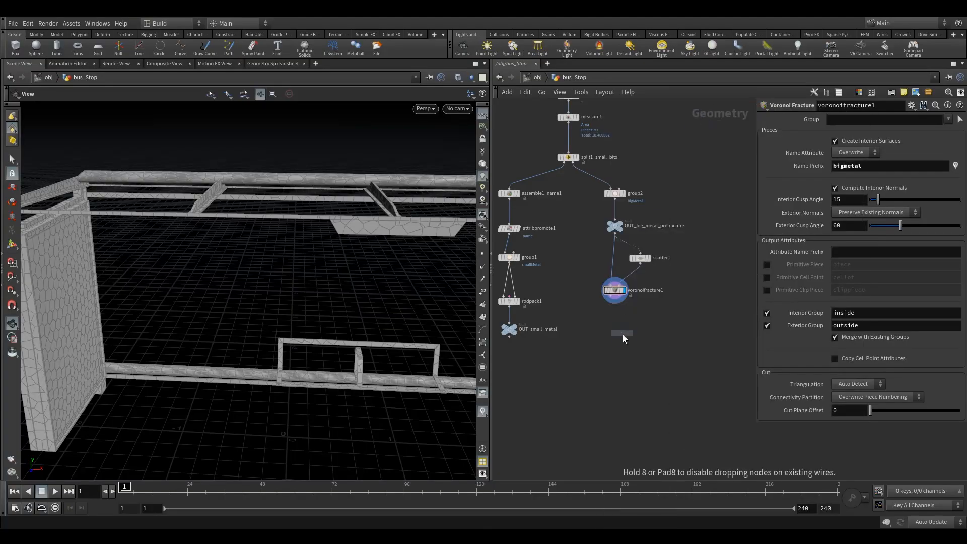
{"action": "left_click", "coordinate": [615, 351]}
Step: Wire the fractured geometry into rbdpack2's geometry and proxy inputs, and the Voronoi Fracture's Constraint Geometry output into its second input
{"action": "scroll", "coordinate": [609, 319], "scroll_direction": "up", "scroll_amount": 3}
{"action": "left_click_drag", "start_coordinate": [617, 292], "coordinate": [615, 357]}
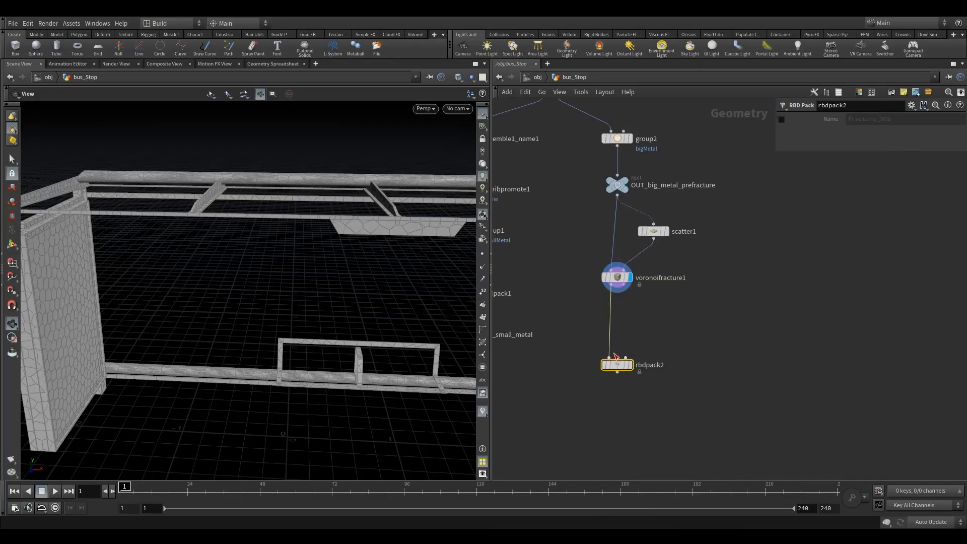
{"action": "left_click", "coordinate": [613, 286]}
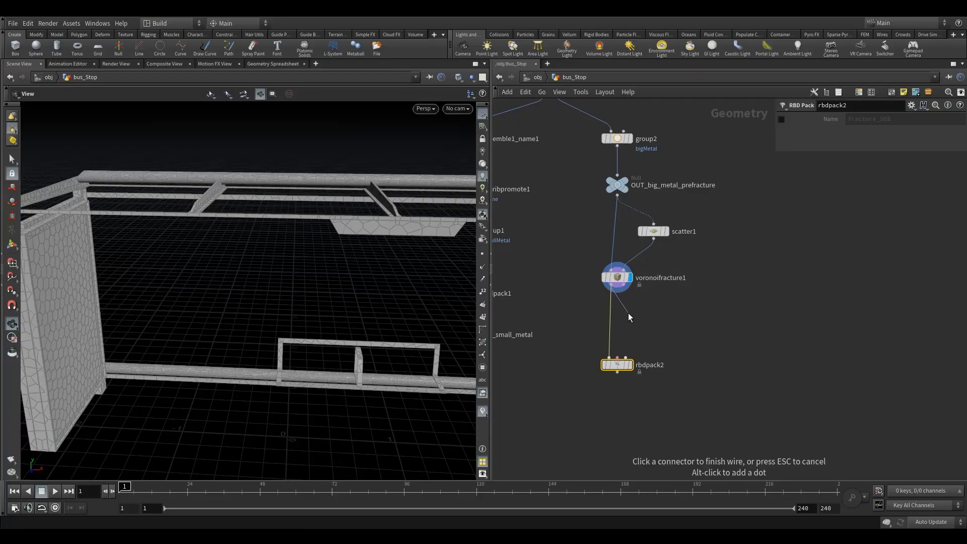
{"action": "left_click", "coordinate": [630, 361]}
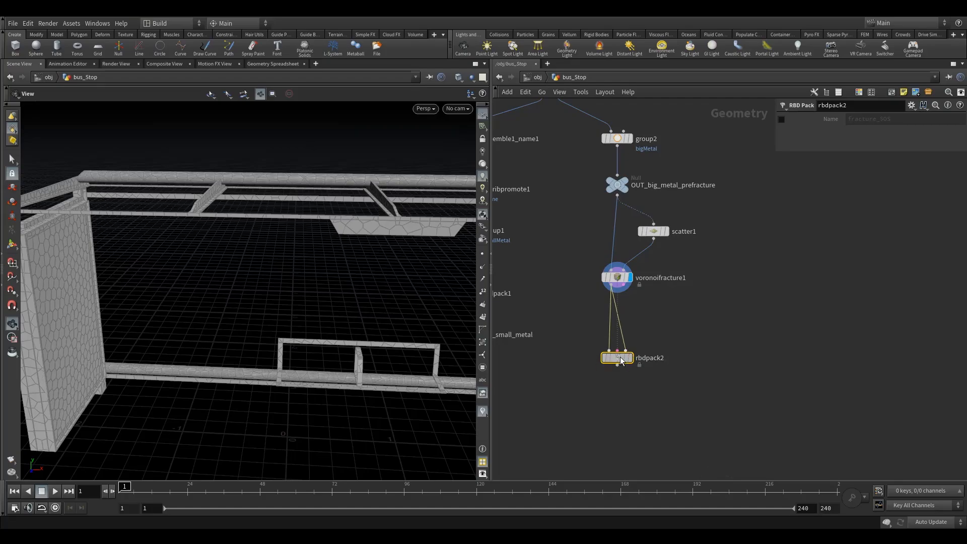
{"action": "middle_click_drag", "start_coordinate": [577, 352], "coordinate": [627, 373]}
{"action": "left_click_drag", "start_coordinate": [663, 379], "coordinate": [664, 359]}
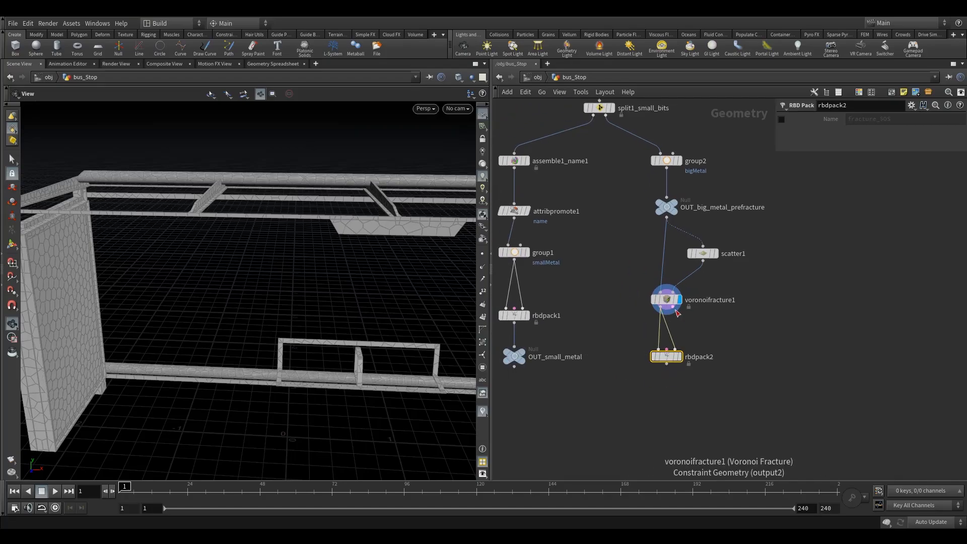
{"action": "left_click_drag", "start_coordinate": [674, 307], "coordinate": [659, 350]}
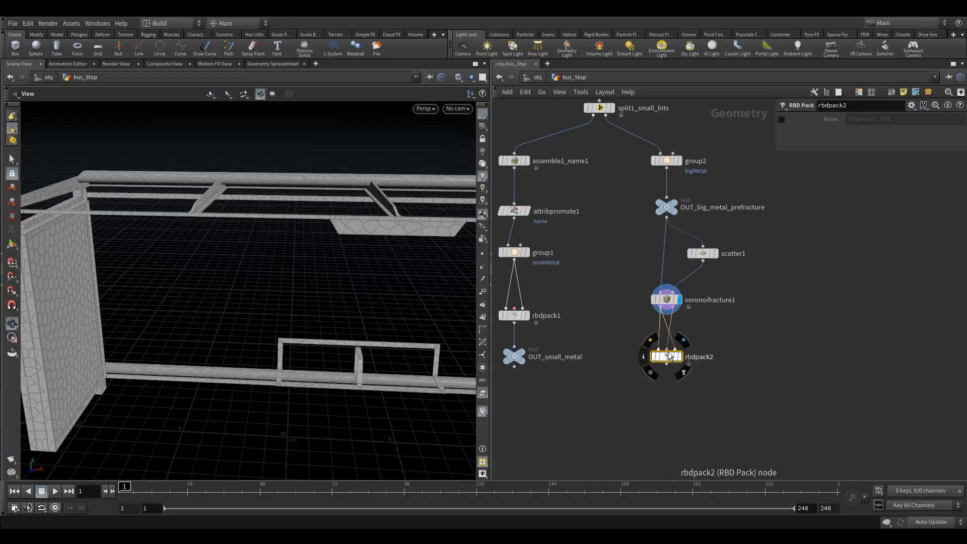
Step: Check rbdpack2's three input connections and move the node lower, leaving more space below the Voronoi Fracture
{"action": "scroll", "coordinate": [671, 332], "scroll_direction": "up", "scroll_amount": 5}
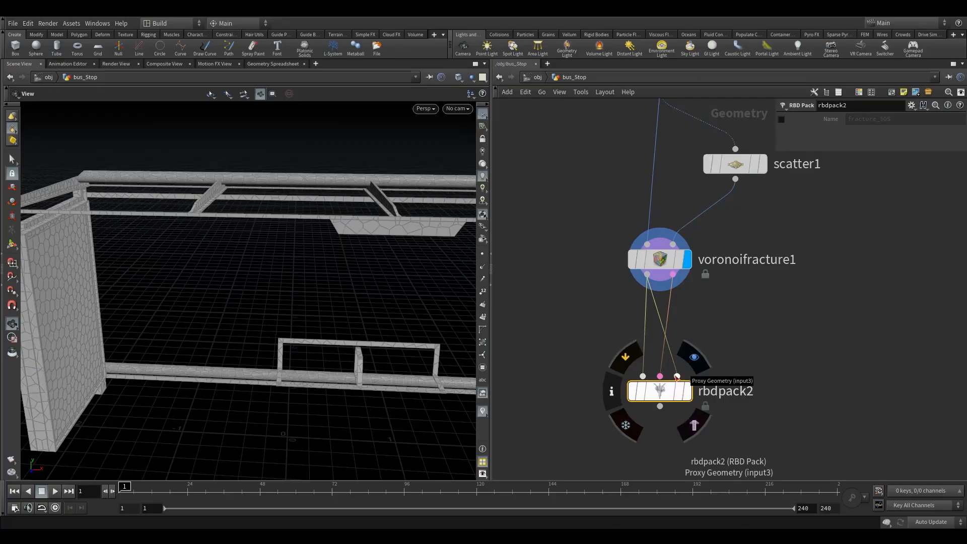
{"action": "left_click_drag", "start_coordinate": [660, 394], "coordinate": [660, 385]}
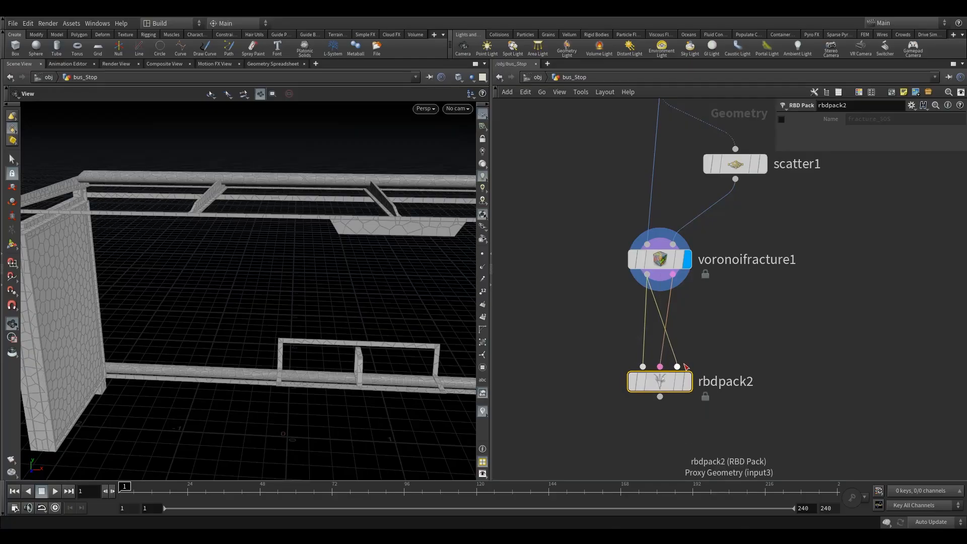
{"action": "middle_click_drag", "start_coordinate": [583, 347], "coordinate": [667, 402]}
{"action": "scroll", "coordinate": [667, 401], "scroll_direction": "down", "scroll_amount": 1}
{"action": "scroll", "coordinate": [668, 405], "scroll_direction": "down", "scroll_amount": 1}
{"action": "left_click_drag", "start_coordinate": [715, 424], "coordinate": [716, 454]}
{"action": "middle_click_drag", "start_coordinate": [672, 407], "coordinate": [653, 367]}
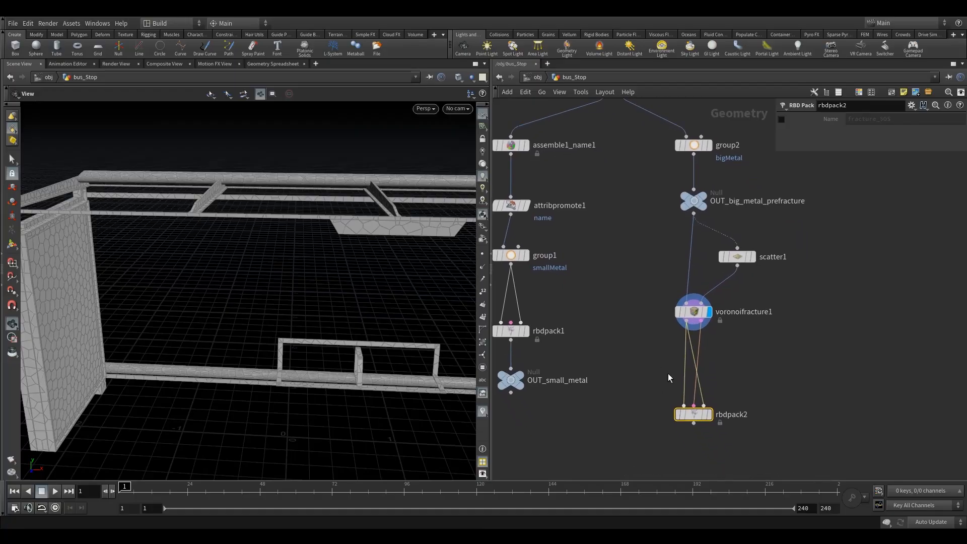
{"action": "left_click_drag", "start_coordinate": [746, 340], "coordinate": [760, 368]}
Step: Preview the Voronoi Fracture's constraint output through a temporary Null node, and delete the Null
{"action": "left_click", "coordinate": [694, 311]}
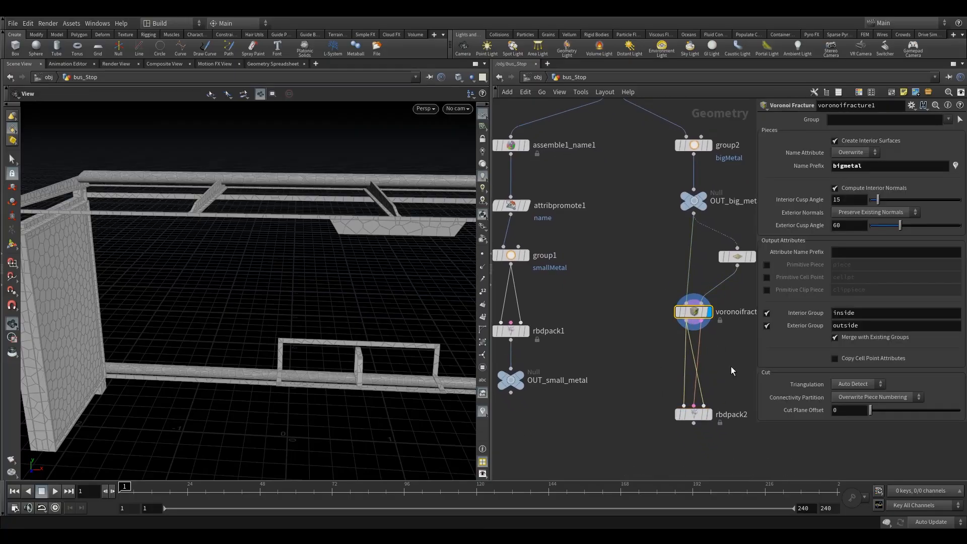
{"action": "key", "text": "Tab"}
{"action": "type", "text": "c"}
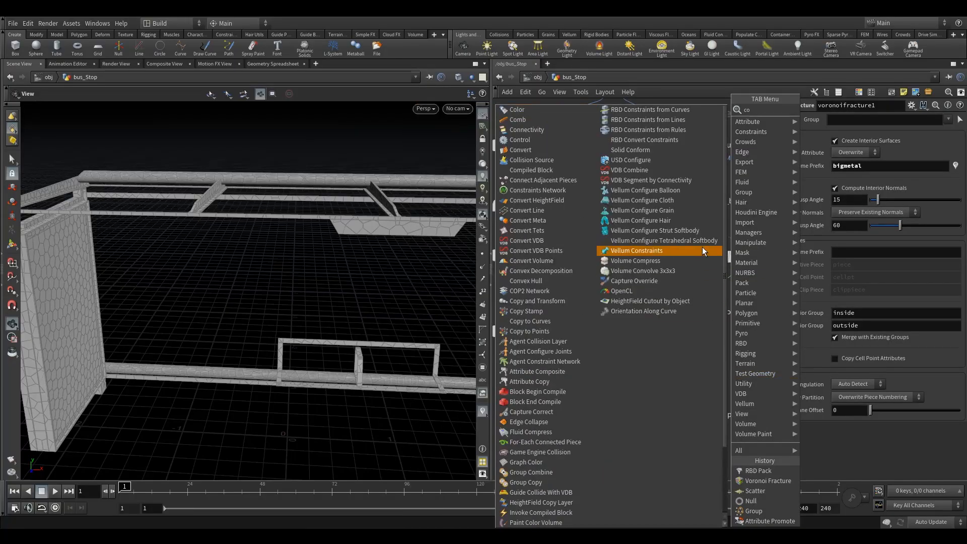
{"action": "key", "text": "BackSpace"}
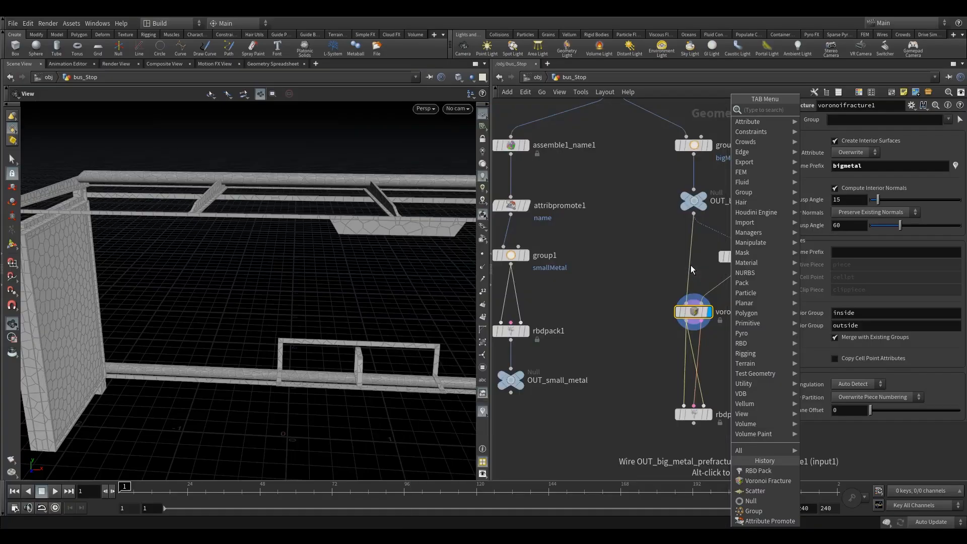
{"action": "type", "text": "nu"}
{"action": "left_click", "coordinate": [806, 111]}
{"action": "left_click", "coordinate": [732, 361]}
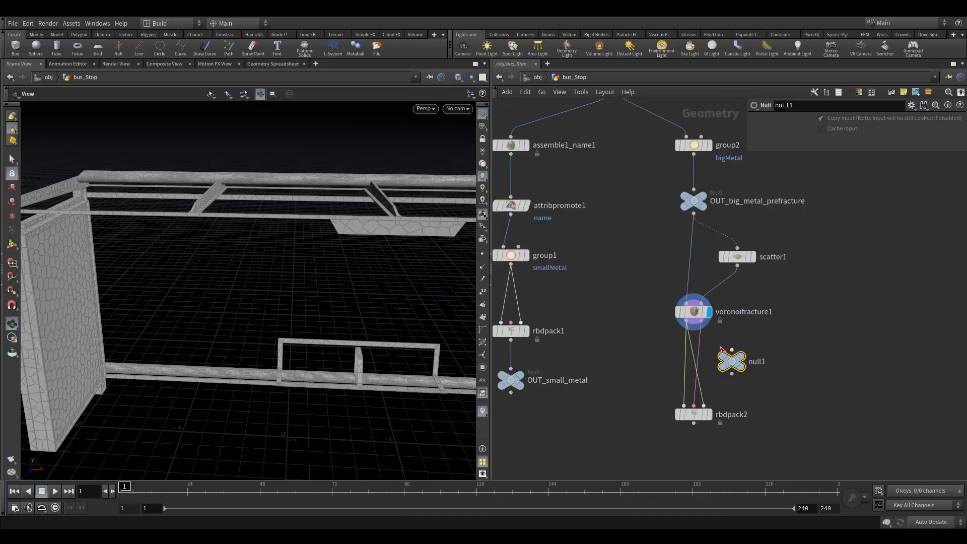
{"action": "left_click", "coordinate": [755, 355]}
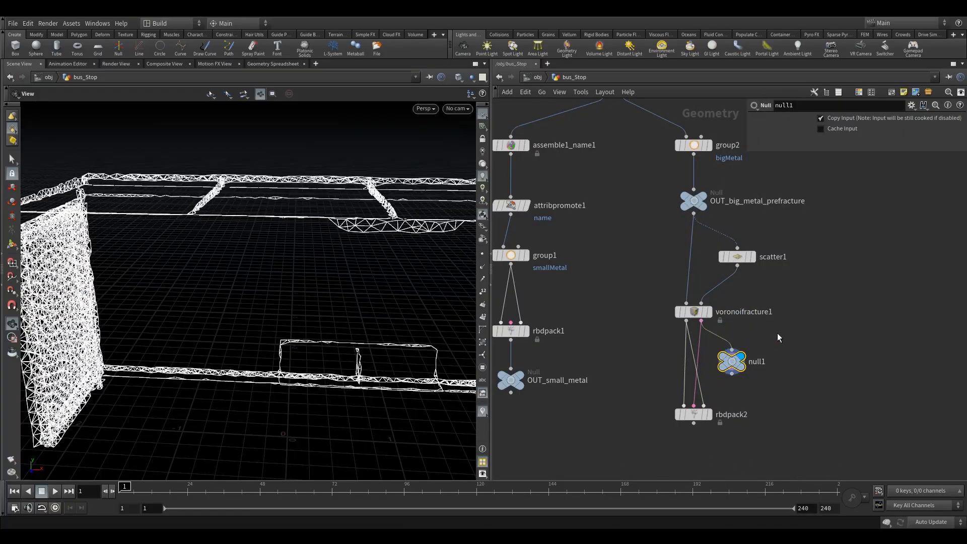
{"action": "left_click_drag", "start_coordinate": [739, 368], "coordinate": [752, 367]}
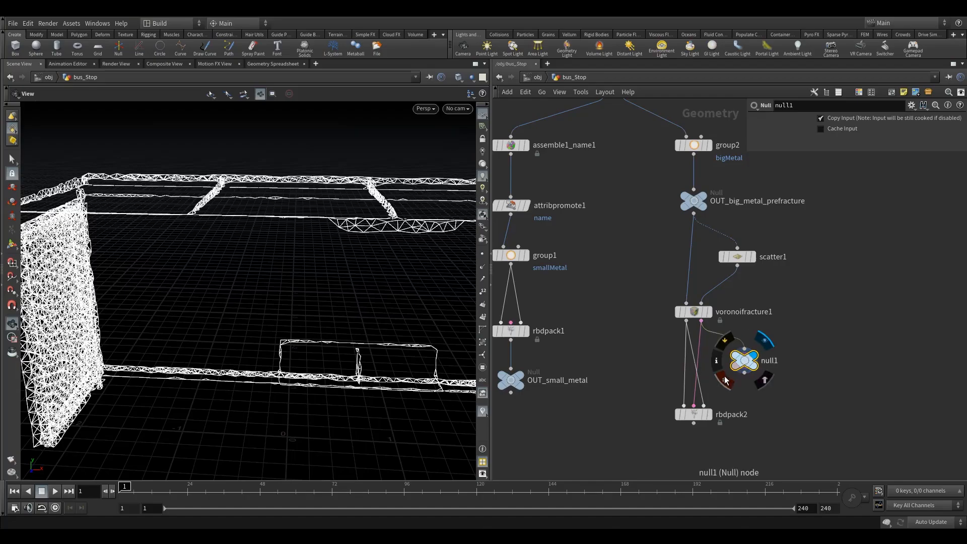
{"action": "key", "text": "Delete"}
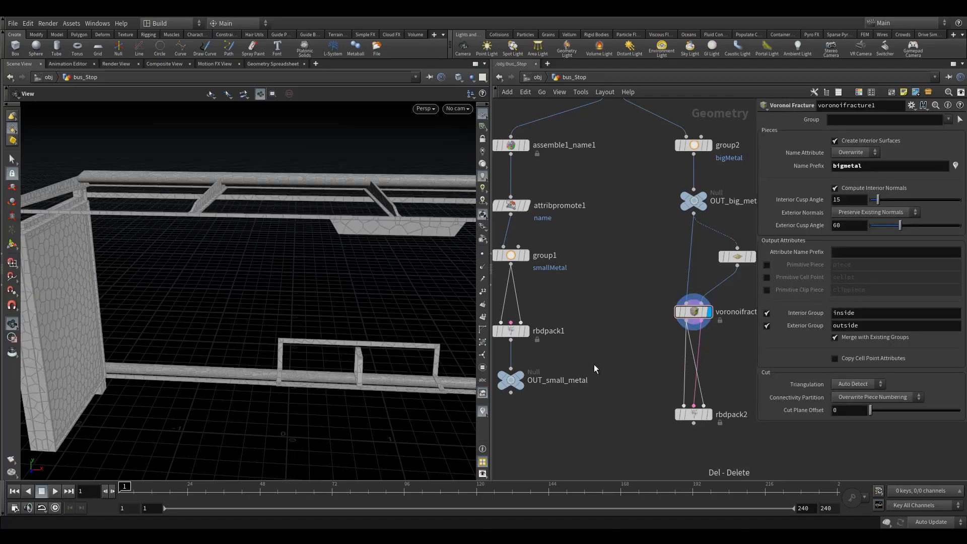
Step: Add an RBD Exploded View node and wire the Voronoi Fracture's geometry and constraint outputs into it
{"action": "key", "text": "Tab"}
{"action": "type", "text": "rbde"}
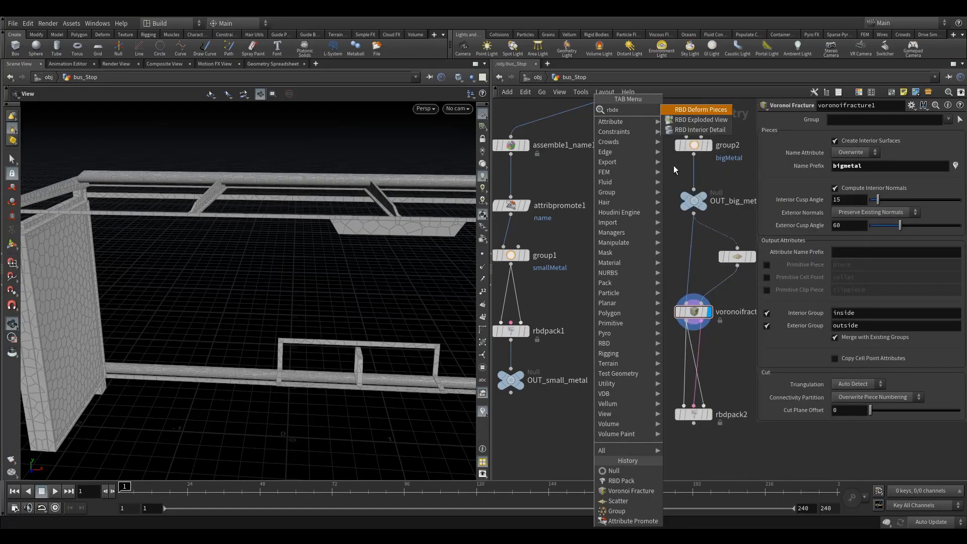
{"action": "left_click", "coordinate": [706, 119]}
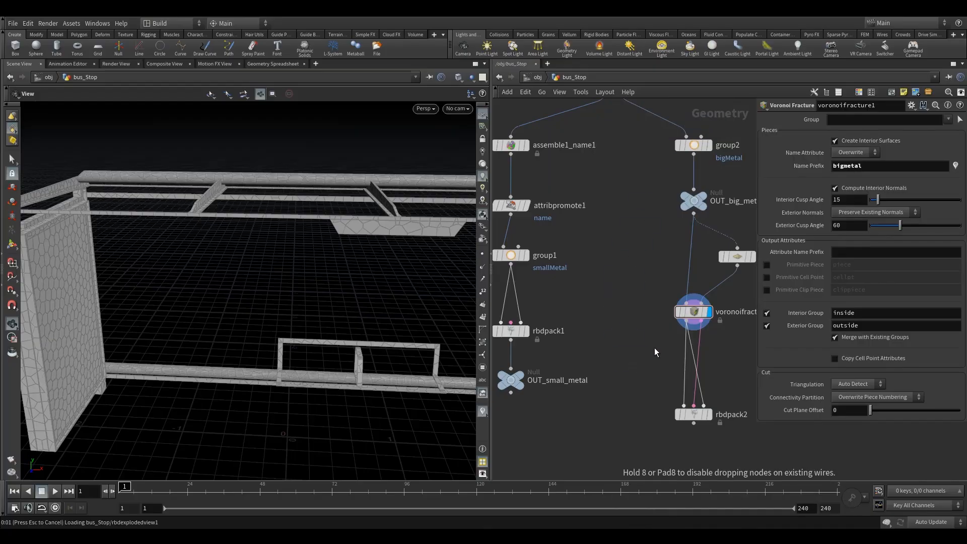
{"action": "left_click", "coordinate": [622, 358]}
{"action": "left_click_drag", "start_coordinate": [620, 358], "coordinate": [702, 322]}
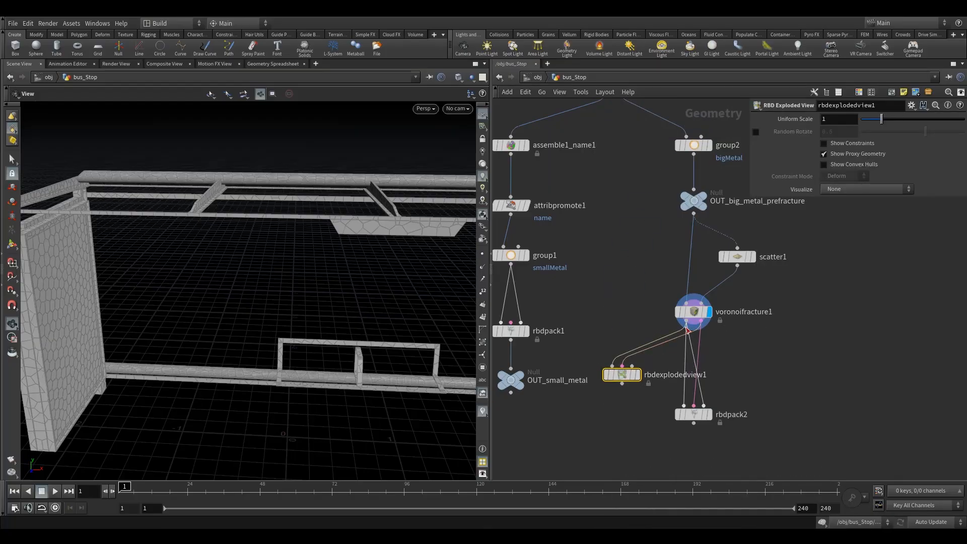
{"action": "left_click_drag", "start_coordinate": [632, 369], "coordinate": [654, 364]}
{"action": "left_click", "coordinate": [638, 375]}
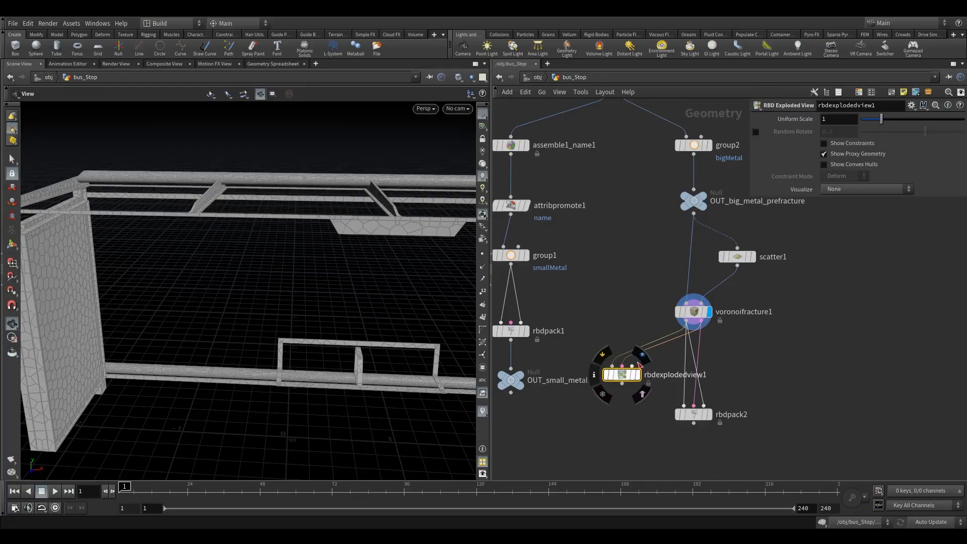
Step: Display the RBD Exploded View with Show Constraints turned on, and examine the constraint lines between the fractured pieces up close
{"action": "left_click_drag", "start_coordinate": [346, 399], "coordinate": [305, 342]}
{"action": "middle_click_drag", "start_coordinate": [306, 342], "coordinate": [240, 384]}
{"action": "right_click_drag", "start_coordinate": [240, 385], "coordinate": [348, 274]}
{"action": "left_click_drag", "start_coordinate": [347, 274], "coordinate": [355, 273]}
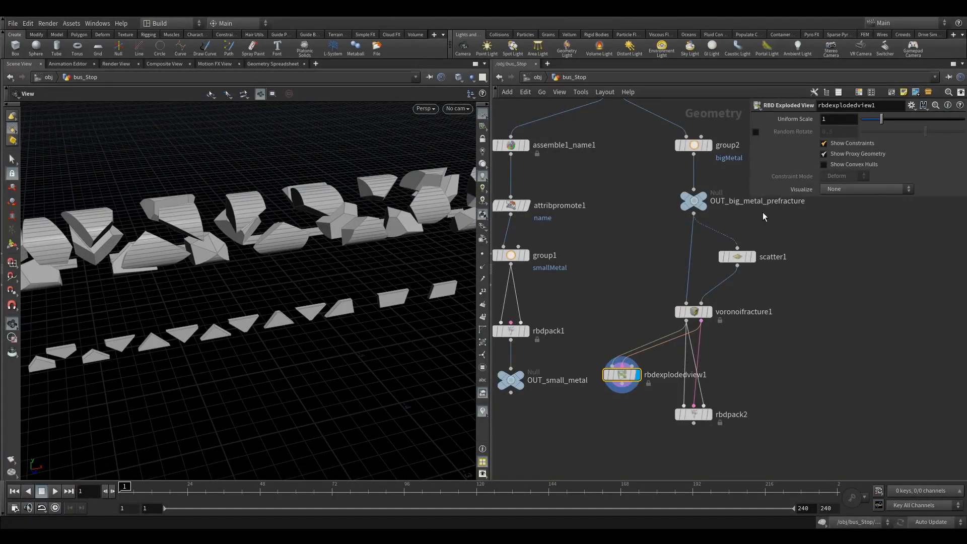
{"action": "left_click_drag", "start_coordinate": [296, 222], "coordinate": [301, 199]}
{"action": "middle_click_drag", "start_coordinate": [301, 198], "coordinate": [302, 245]}
{"action": "right_click_drag", "start_coordinate": [303, 244], "coordinate": [484, 207]}
{"action": "left_click_drag", "start_coordinate": [342, 259], "coordinate": [361, 211]}
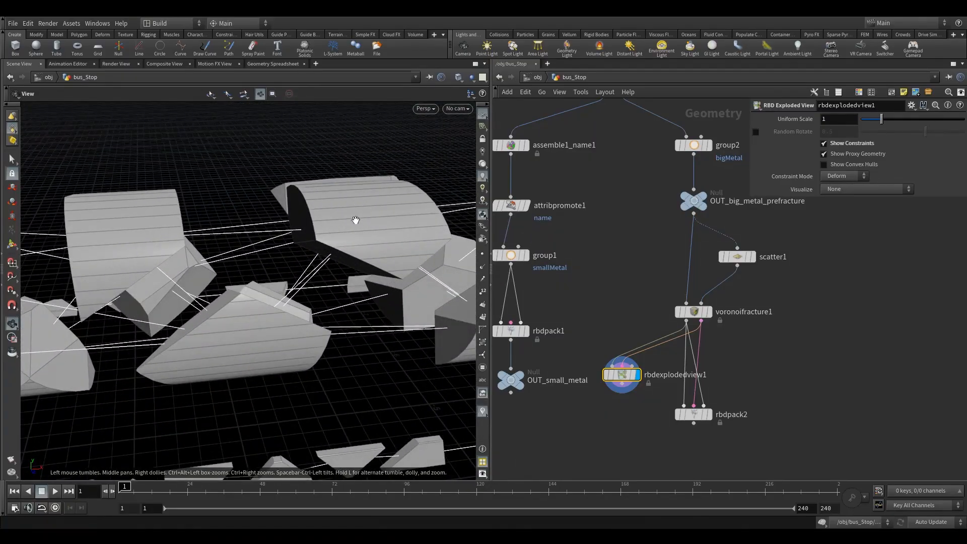
{"action": "left_click_drag", "start_coordinate": [622, 382], "coordinate": [621, 387]}
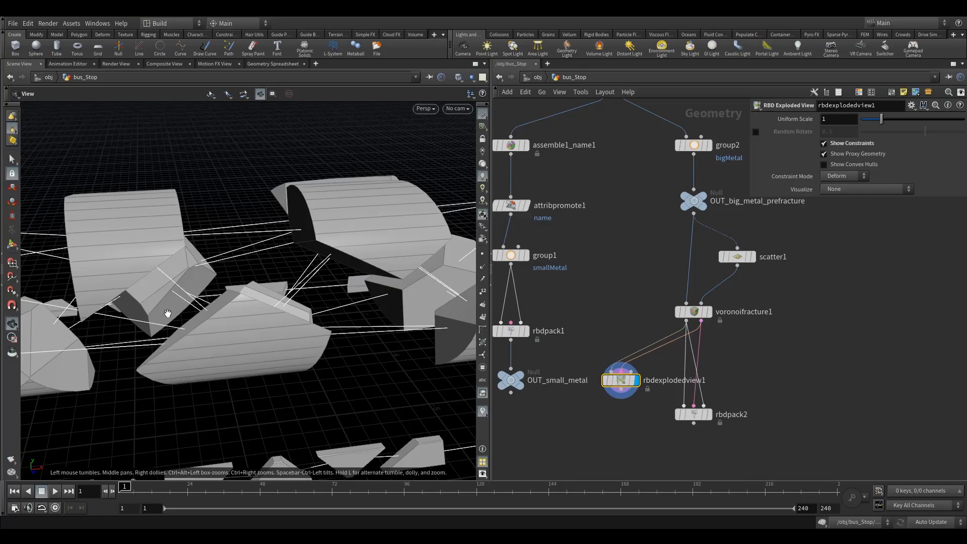
Step: Move the Voronoi Fracture node slightly higher and add an RBD Convert Constraints node below it, beside the rbdpack2 wires
{"action": "left_click_drag", "start_coordinate": [168, 314], "coordinate": [213, 246]}
{"action": "right_click_drag", "start_coordinate": [213, 246], "coordinate": [319, 266]}
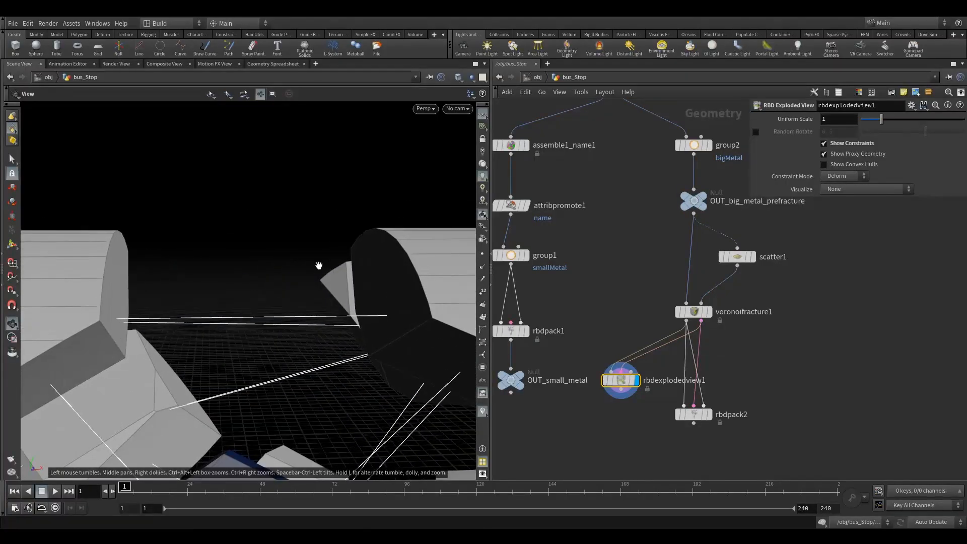
{"action": "left_click_drag", "start_coordinate": [320, 266], "coordinate": [353, 249]}
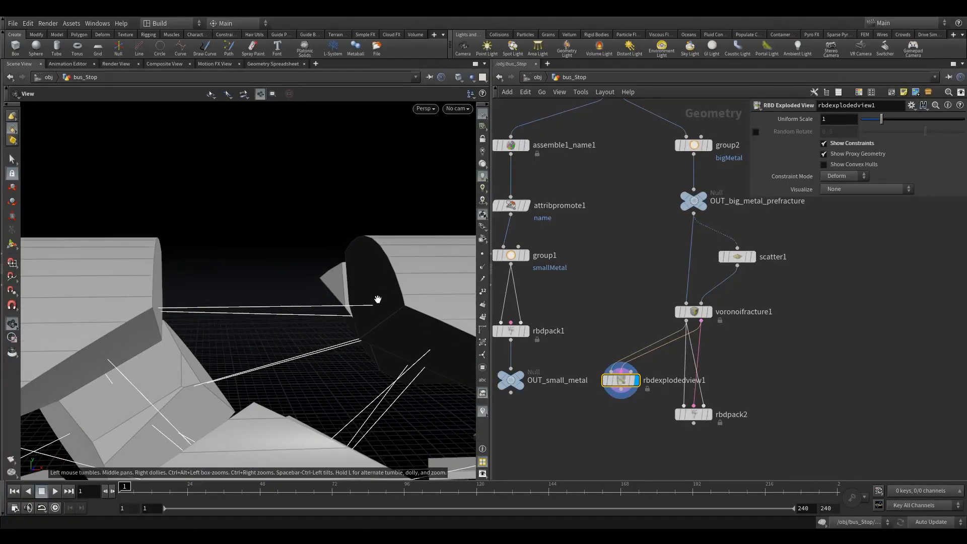
{"action": "left_click_drag", "start_coordinate": [226, 302], "coordinate": [198, 290]}
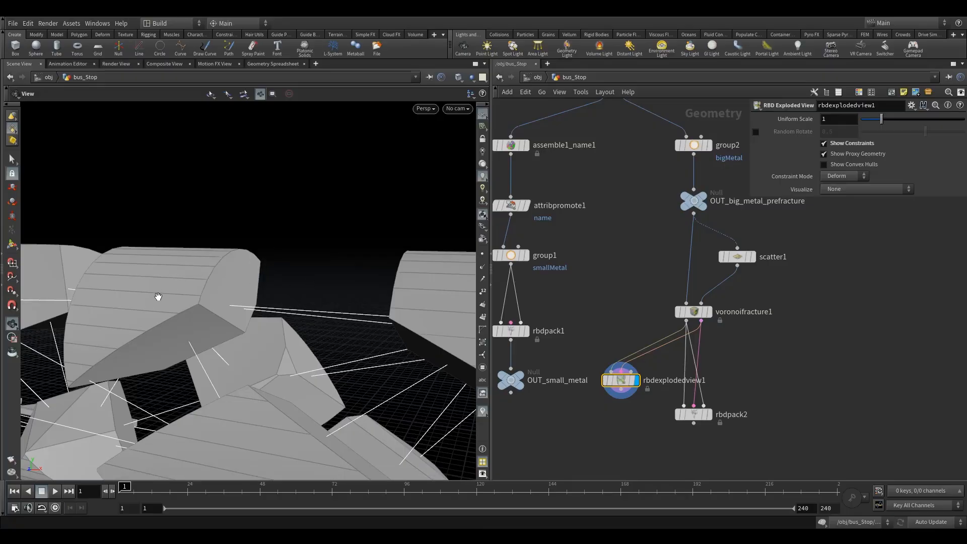
{"action": "left_click_drag", "start_coordinate": [688, 310], "coordinate": [688, 298]}
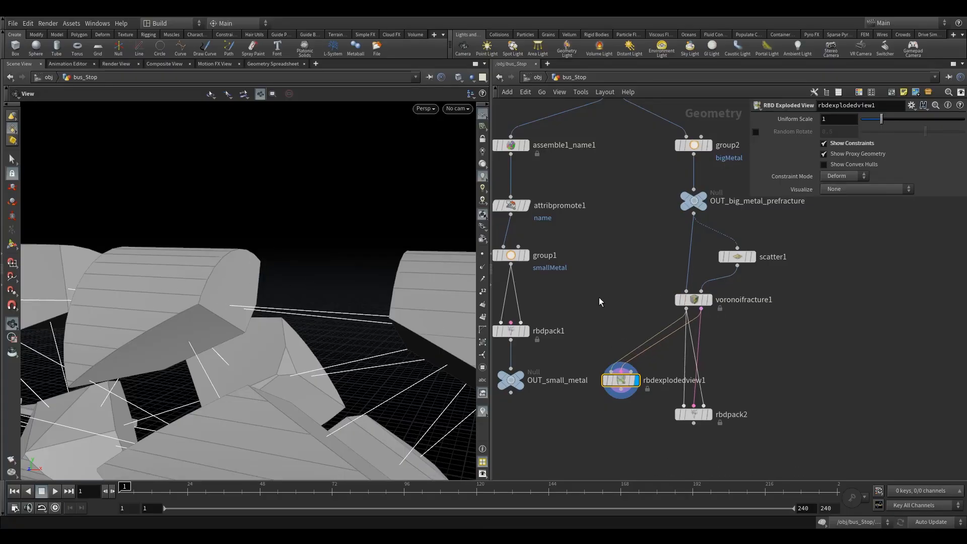
{"action": "key", "text": "Tab"}
{"action": "type", "text": "rbd"}
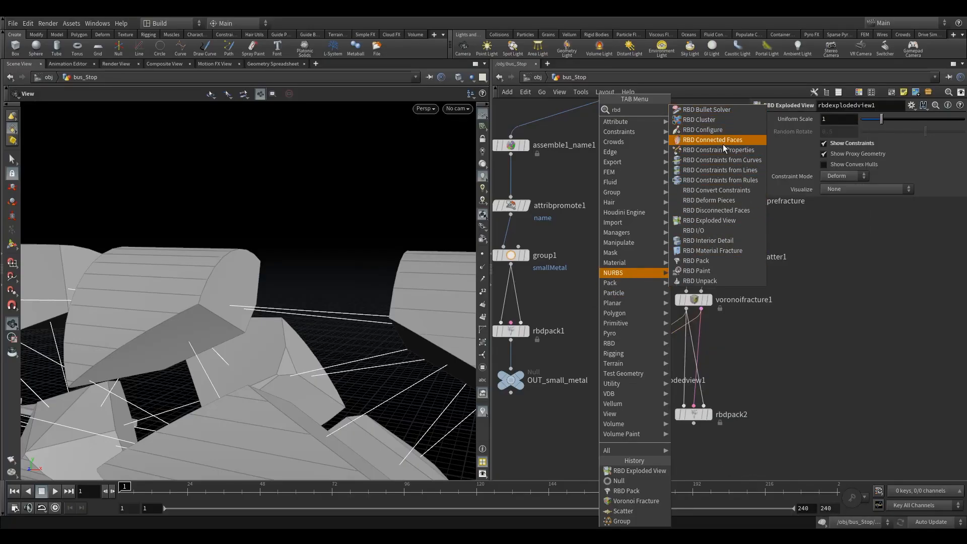
{"action": "left_click", "coordinate": [730, 190]}
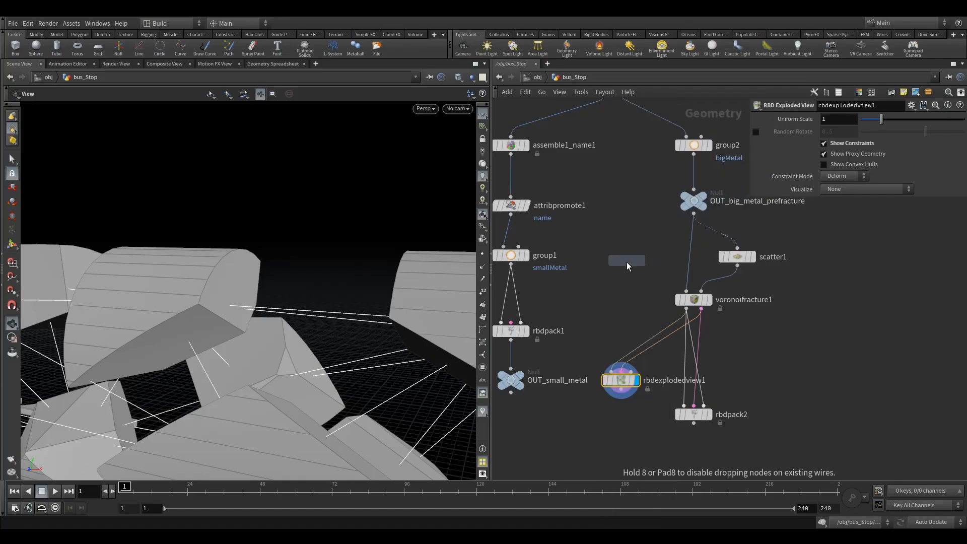
{"action": "left_click", "coordinate": [734, 337]}
Step: Insert RBD Convert Constraints before the exploded view, wiring the Voronoi Fracture's geometry into its first and third inputs and constraints into its second
{"action": "left_click_drag", "start_coordinate": [615, 363], "coordinate": [781, 418]}
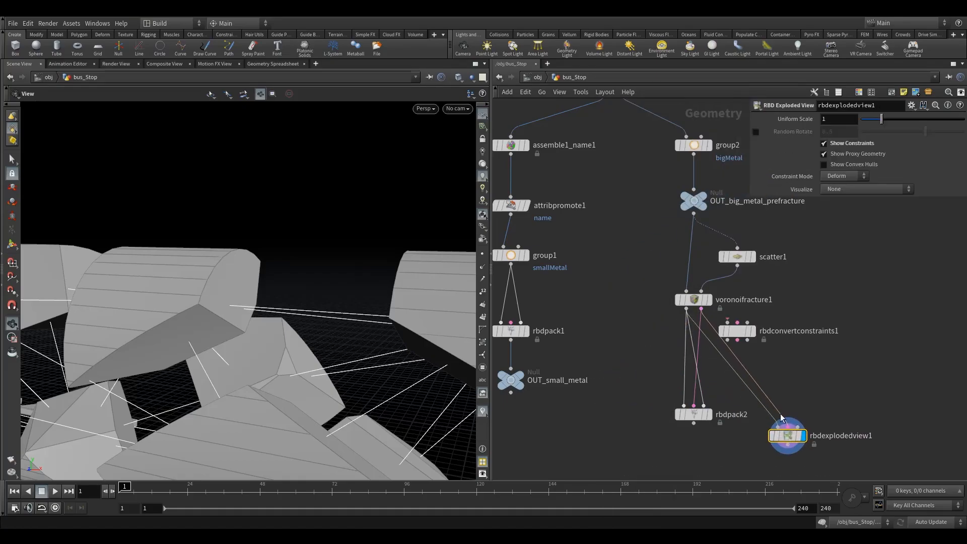
{"action": "left_click_drag", "start_coordinate": [749, 370], "coordinate": [741, 353]}
{"action": "left_click_drag", "start_coordinate": [686, 308], "coordinate": [721, 343]}
{"action": "left_click_drag", "start_coordinate": [702, 309], "coordinate": [740, 339]}
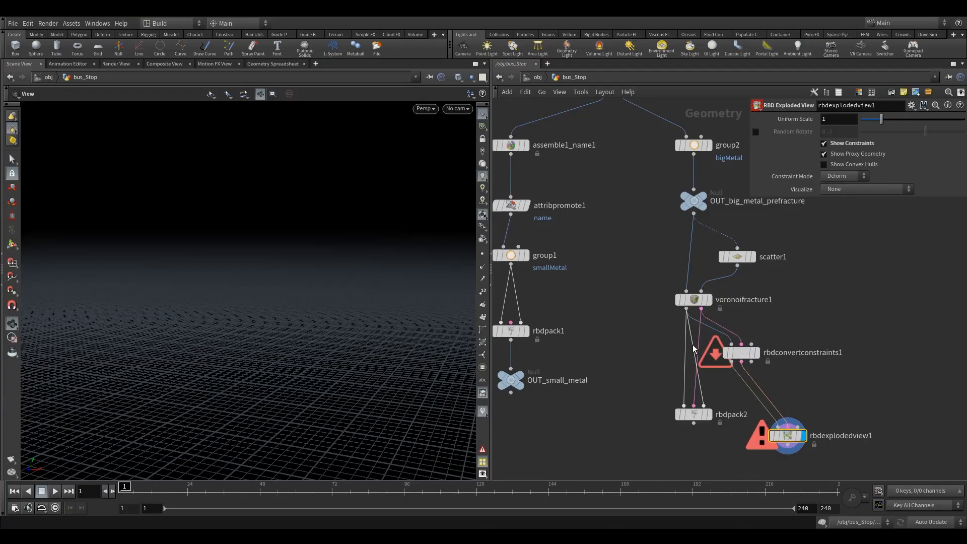
{"action": "left_click_drag", "start_coordinate": [687, 309], "coordinate": [752, 344]}
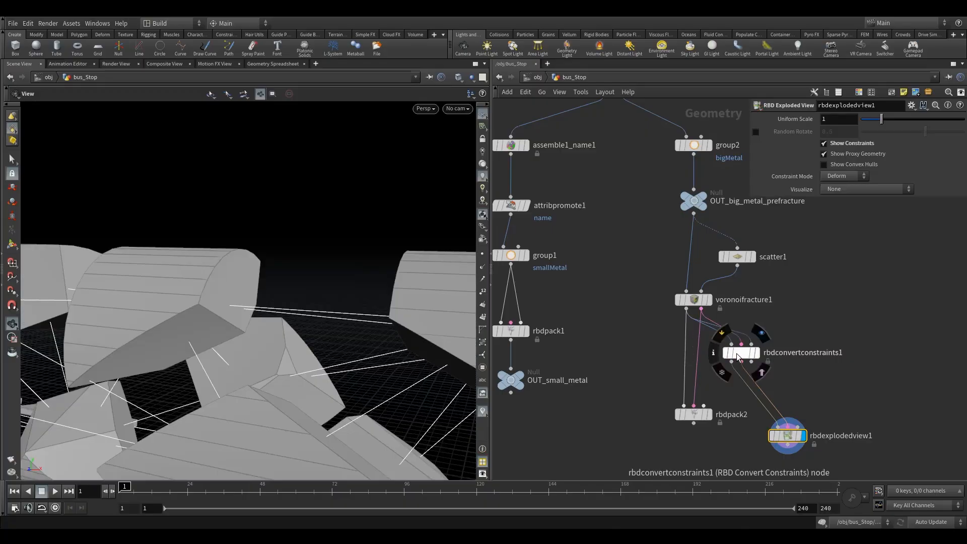
Step: Set RBD Convert Constraints' constraint type to Surface Points and inspect the constraint lines between the exploded pieces
{"action": "left_click", "coordinate": [739, 353]}
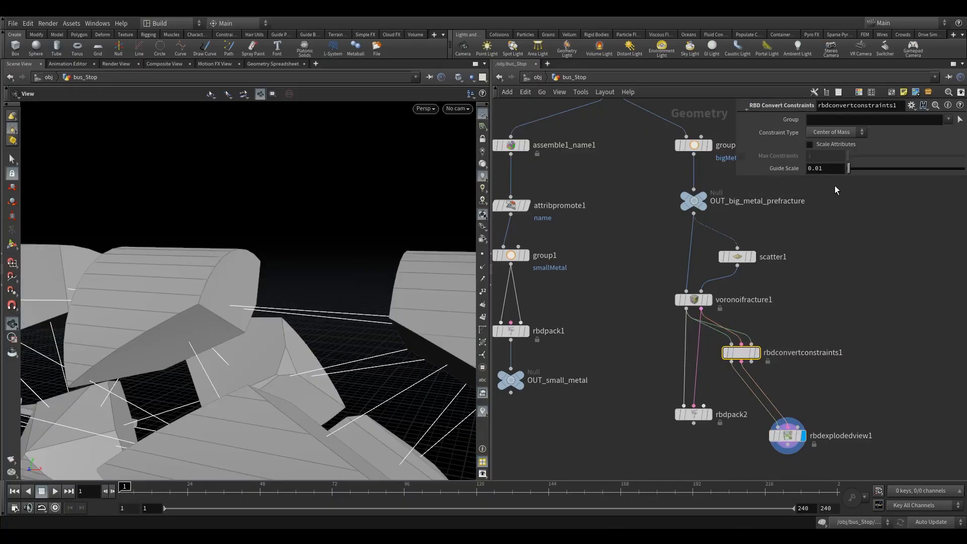
{"action": "left_click", "coordinate": [841, 133]}
{"action": "left_click", "coordinate": [840, 152]}
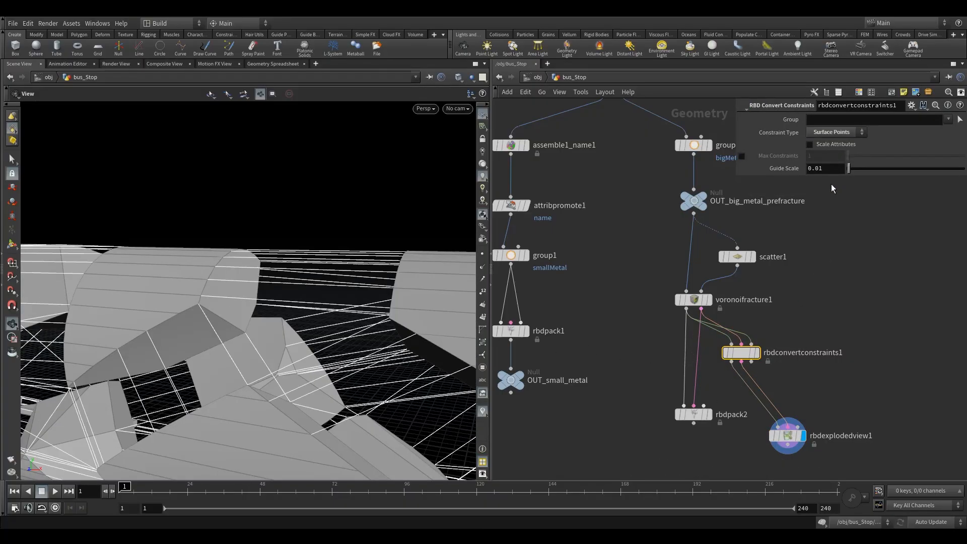
{"action": "left_click_drag", "start_coordinate": [272, 263], "coordinate": [229, 253]}
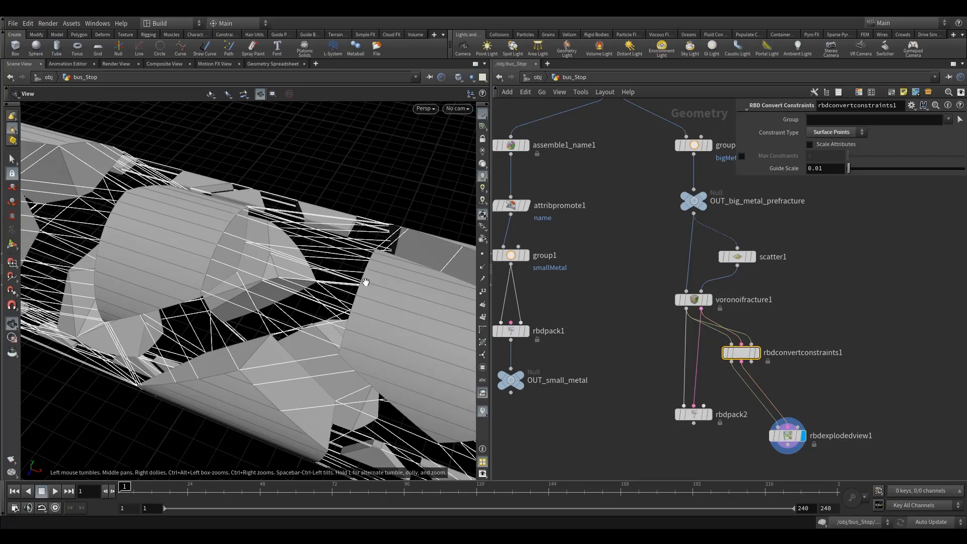
{"action": "left_click_drag", "start_coordinate": [317, 289], "coordinate": [357, 280]}
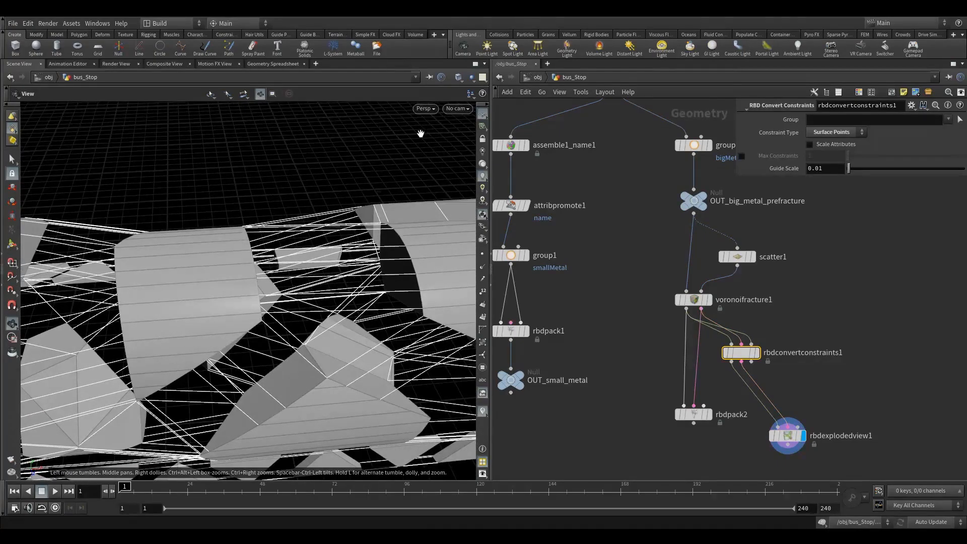
Step: Switch the viewport shading to Wireframe Ghost to see the constraints through the pieces
{"action": "left_click", "coordinate": [459, 77]}
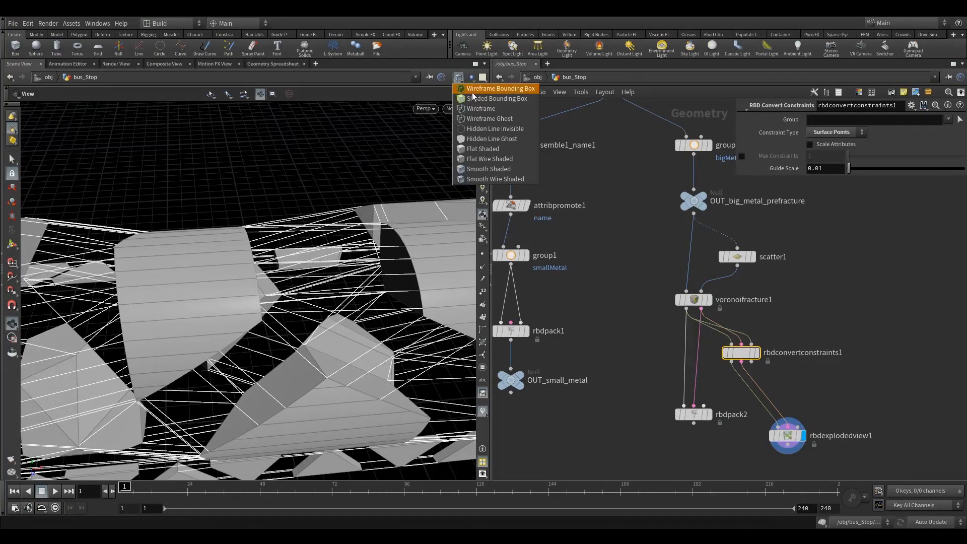
{"action": "left_click", "coordinate": [478, 119]}
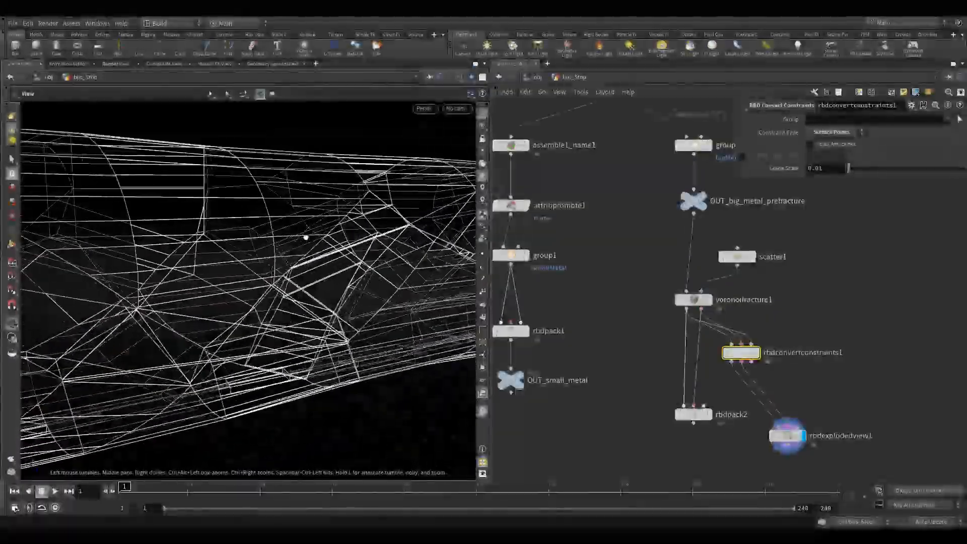
{"action": "left_click_drag", "start_coordinate": [306, 237], "coordinate": [235, 245]}
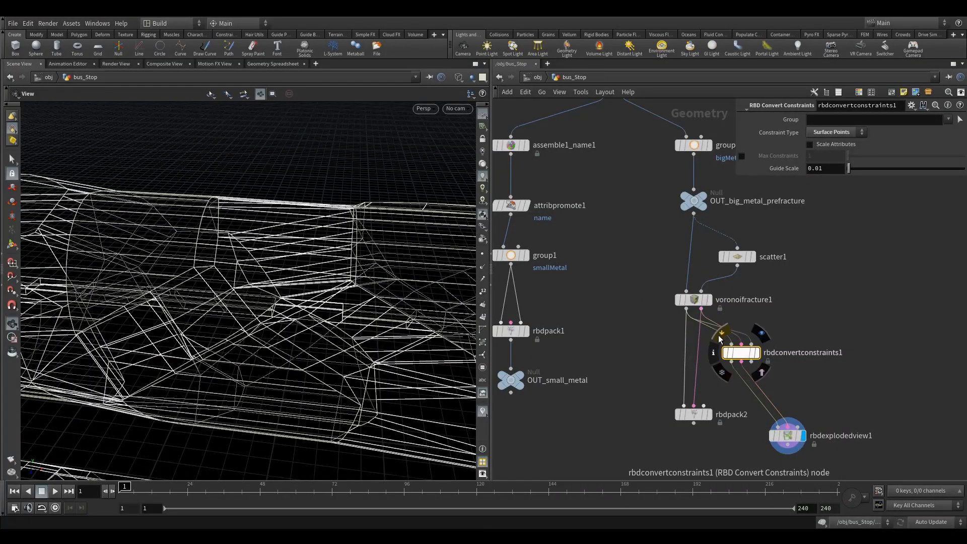
Step: Bypass and re-enable RBD Convert Constraints to compare the original and surface-point constraints, and look over the whole bus stop
{"action": "left_click", "coordinate": [726, 353]}
{"action": "left_click_drag", "start_coordinate": [433, 305], "coordinate": [216, 214]}
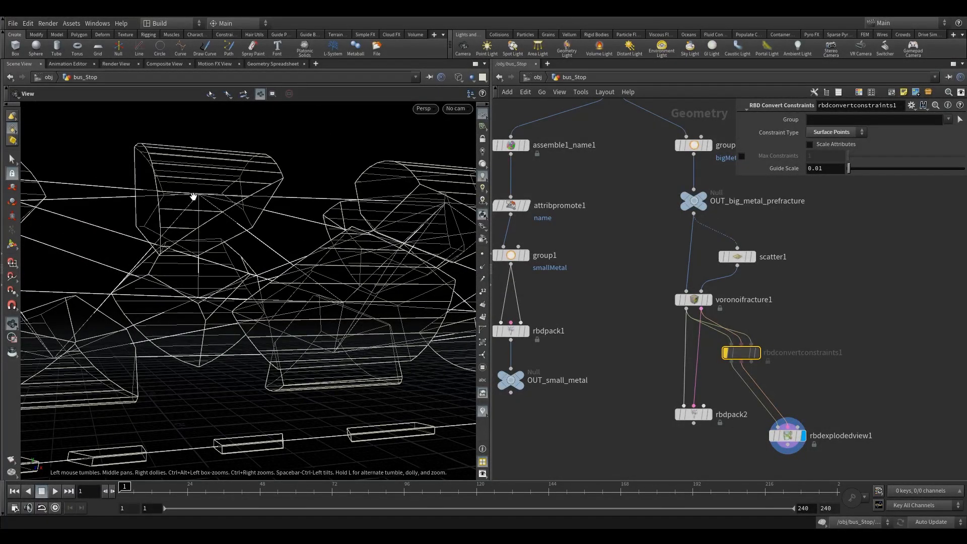
{"action": "left_click", "coordinate": [726, 353]}
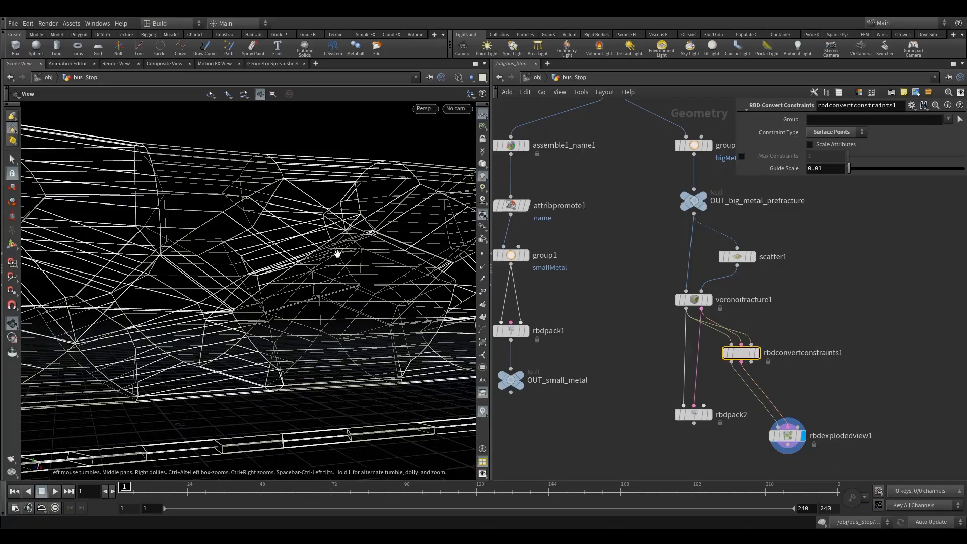
{"action": "right_click_drag", "start_coordinate": [338, 254], "coordinate": [274, 371]}
{"action": "left_click_drag", "start_coordinate": [275, 371], "coordinate": [202, 282]}
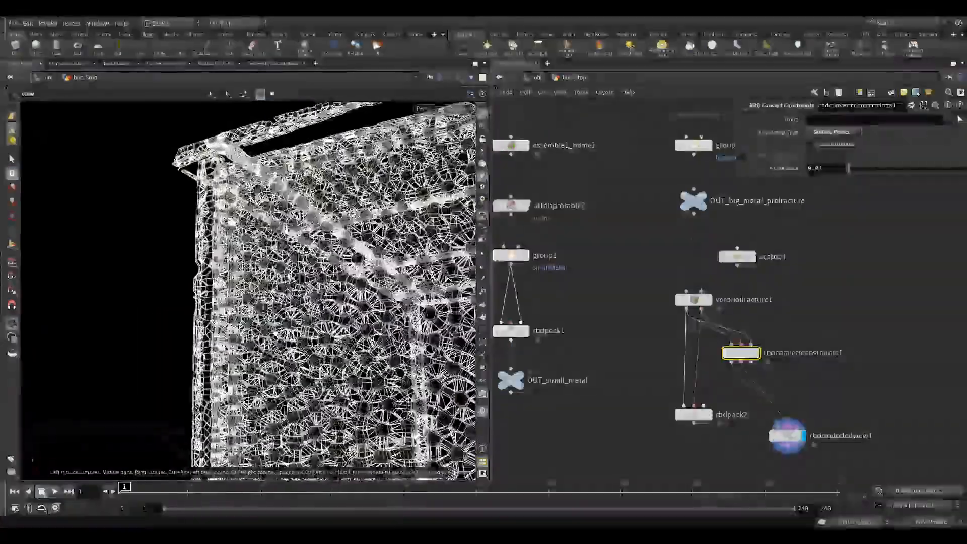
{"action": "left_click_drag", "start_coordinate": [201, 303], "coordinate": [386, 334]}
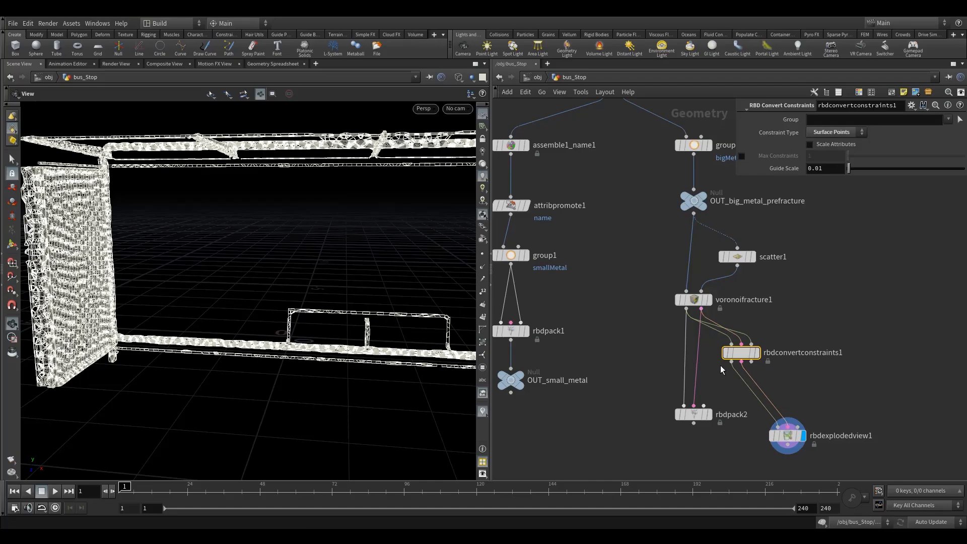
Step: Route the Voronoi Fracture's constraints through RBD Convert Constraints into rbdpack2's constraint input
{"action": "mouse_move", "coordinate": [746, 359]}
{"action": "left_mouse_down"}
{"action": "mouse_move", "coordinate": [708, 359]}
{"action": "mouse_move", "coordinate": [734, 362]}
{"action": "left_mouse_up"}
{"action": "left_click_drag", "start_coordinate": [704, 323], "coordinate": [718, 344]}
{"action": "left_click_drag", "start_coordinate": [727, 358], "coordinate": [709, 358]}
Step: Delete the RBD Exploded View, route the geometry through RBD Convert Constraints, and line it up with rbdpack2 below the Voronoi Fracture
{"action": "left_click_drag", "start_coordinate": [824, 402], "coordinate": [772, 458]}
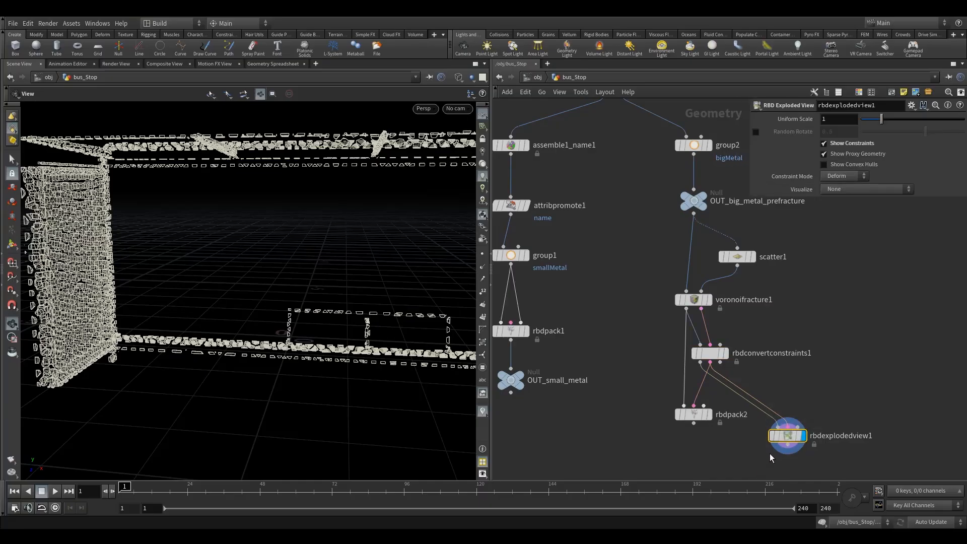
{"action": "key", "text": "Delete"}
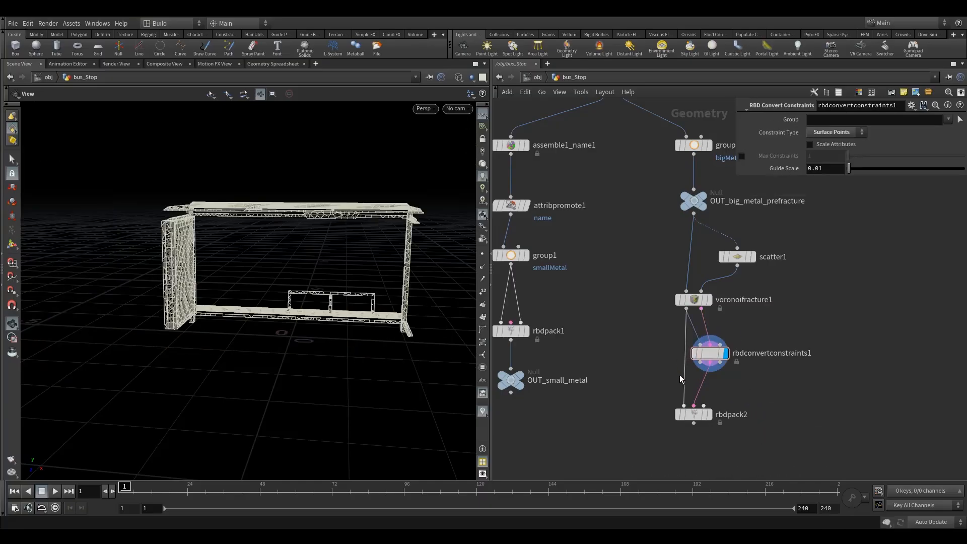
{"action": "left_click_drag", "start_coordinate": [686, 377], "coordinate": [691, 348]}
{"action": "left_click_drag", "start_coordinate": [695, 416], "coordinate": [694, 378]}
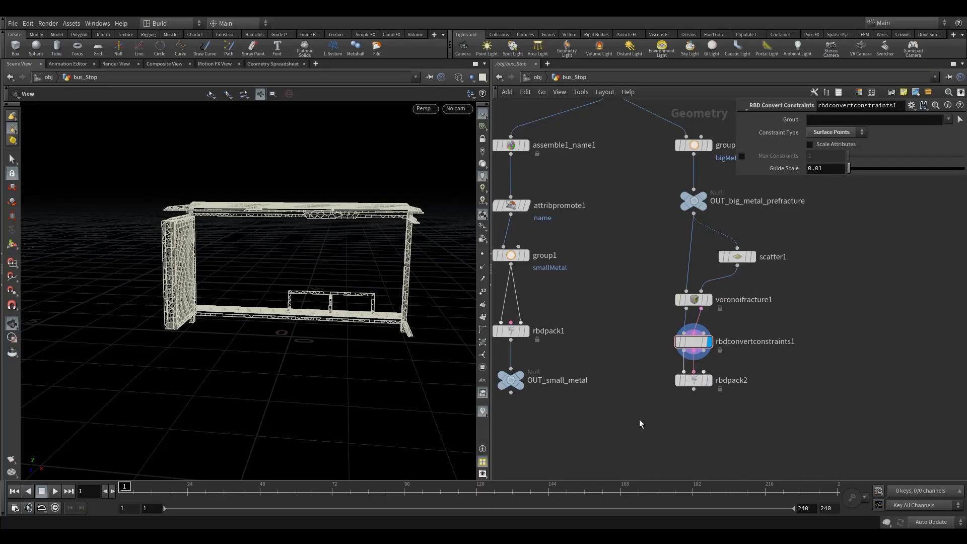
Step: Add a Null node below rbdpack2, connected to its output, and name it OUT_big_metal
{"action": "key", "text": "Tab"}
{"action": "type", "text": "nu"}
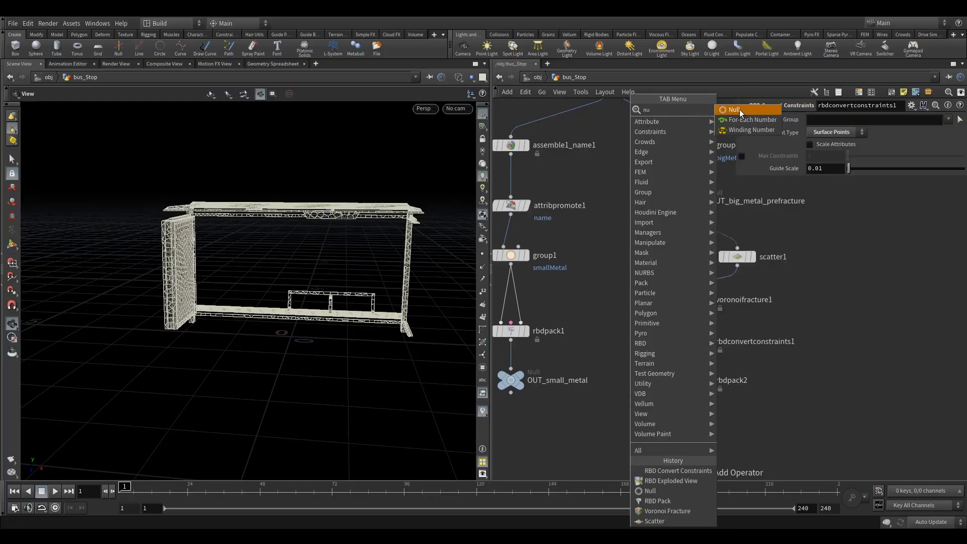
{"action": "left_click", "coordinate": [740, 109]}
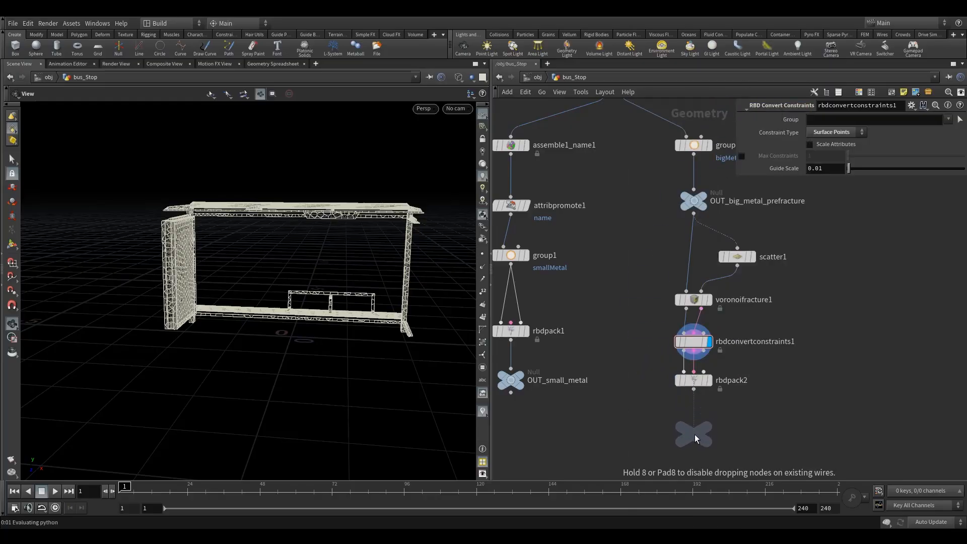
{"action": "left_click", "coordinate": [703, 432]}
{"action": "double_click", "coordinate": [704, 433]}
{"action": "type", "text": "OU"}
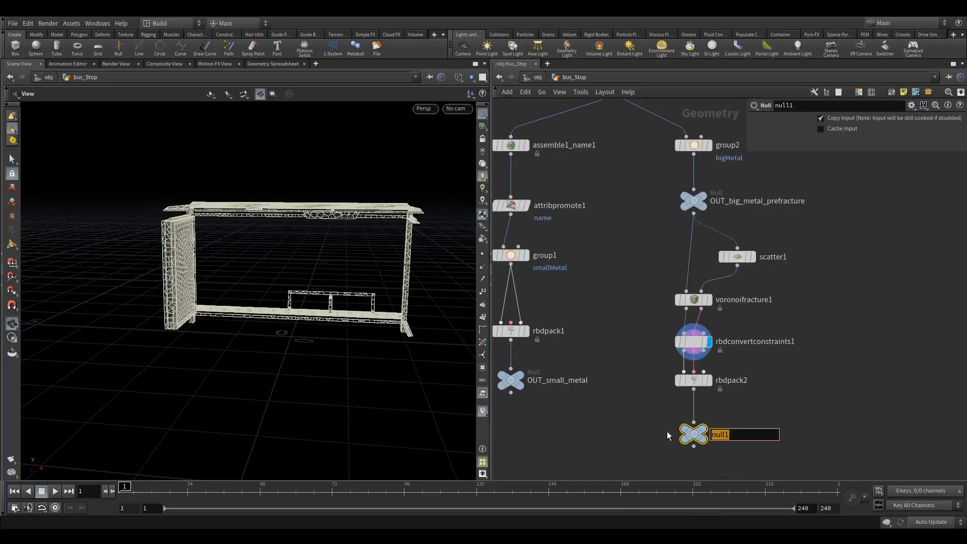
{"action": "type", "text": "T_big_metal"}
{"action": "key", "text": "Return"}
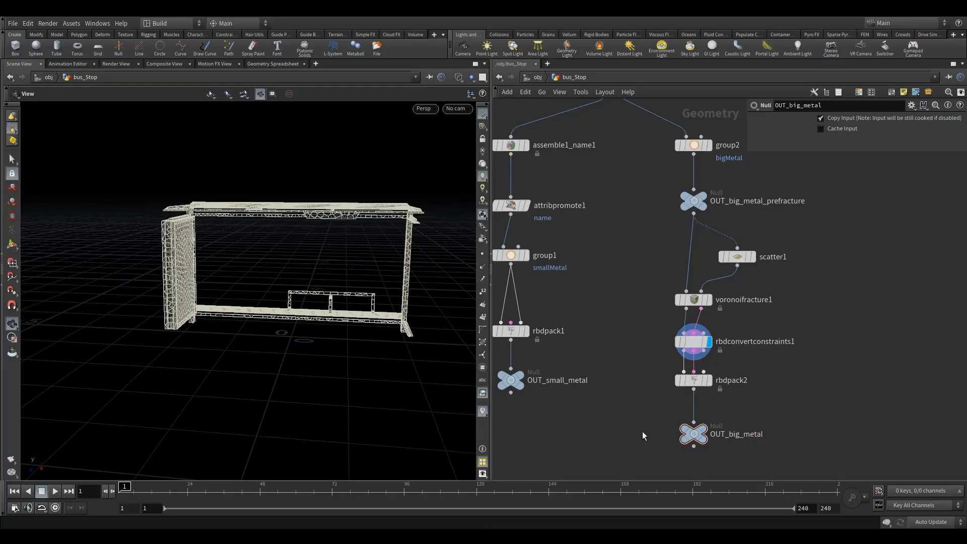